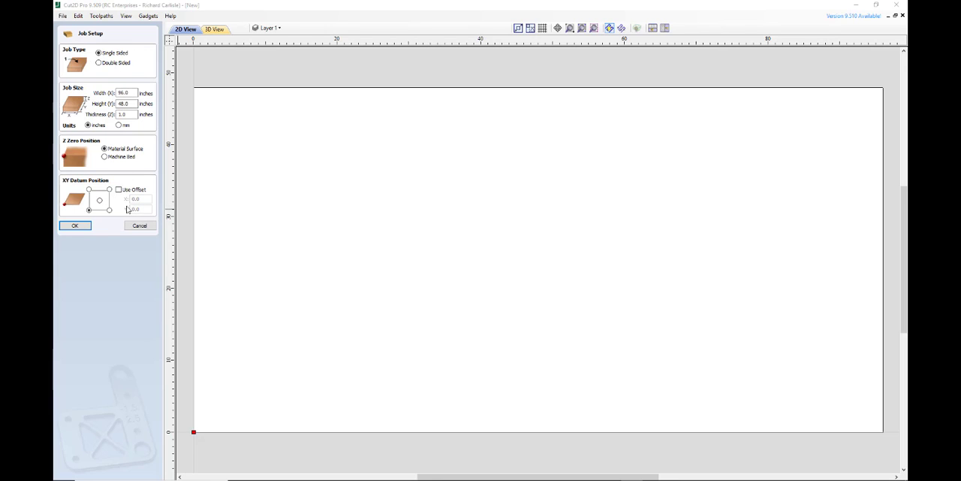
# Accept the 96 by 48 inch job setup and draw a square-cornered rectangle about 10.5 by 13 inches near the sheet's origin
pyautogui.click(75, 225)
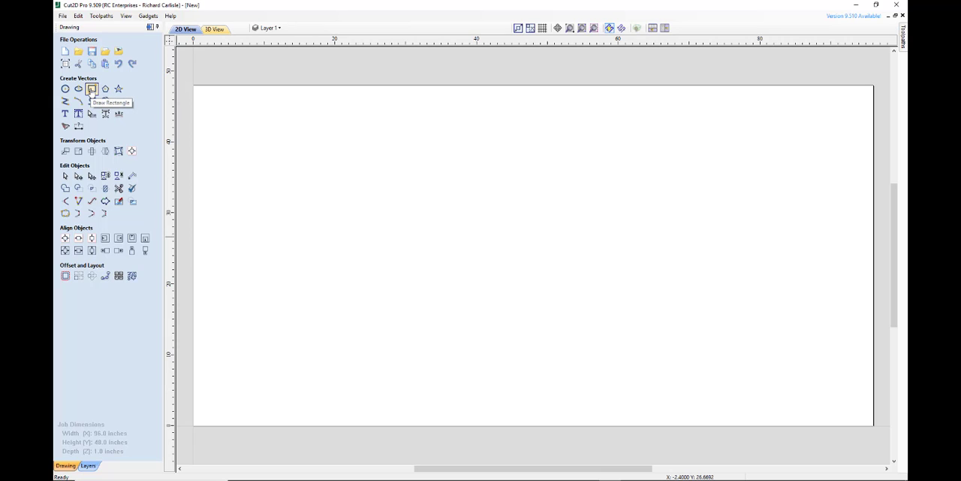
pyautogui.click(91, 89)
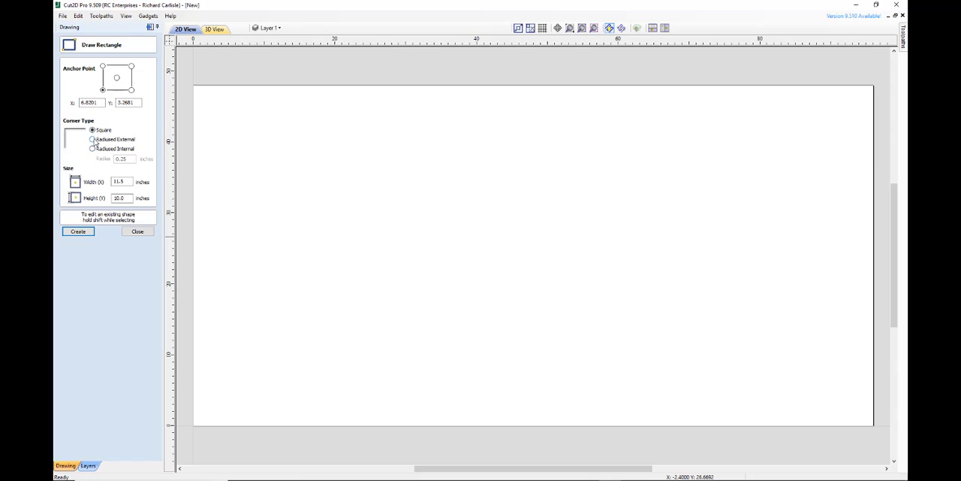
pyautogui.click(92, 139)
pyautogui.click(92, 130)
pyautogui.moveTo(205, 410); pyautogui.dragTo(281, 317)
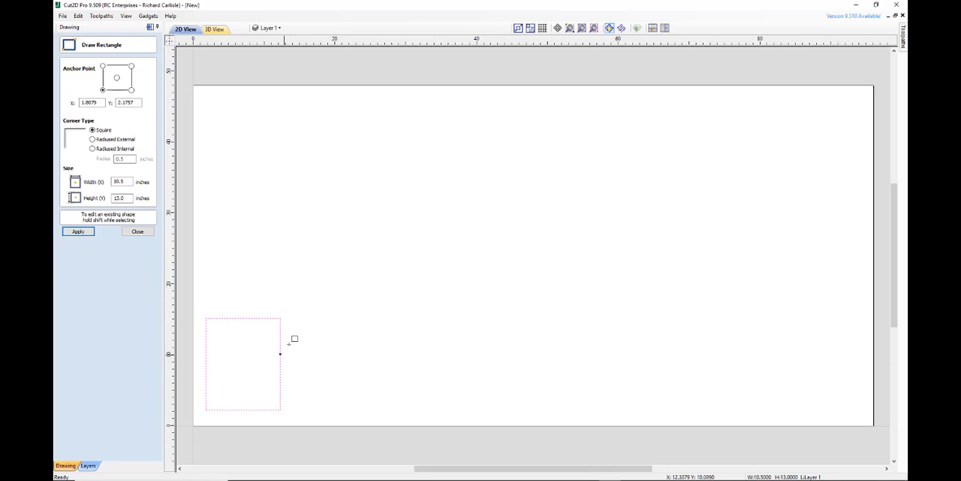
pyautogui.click(137, 232)
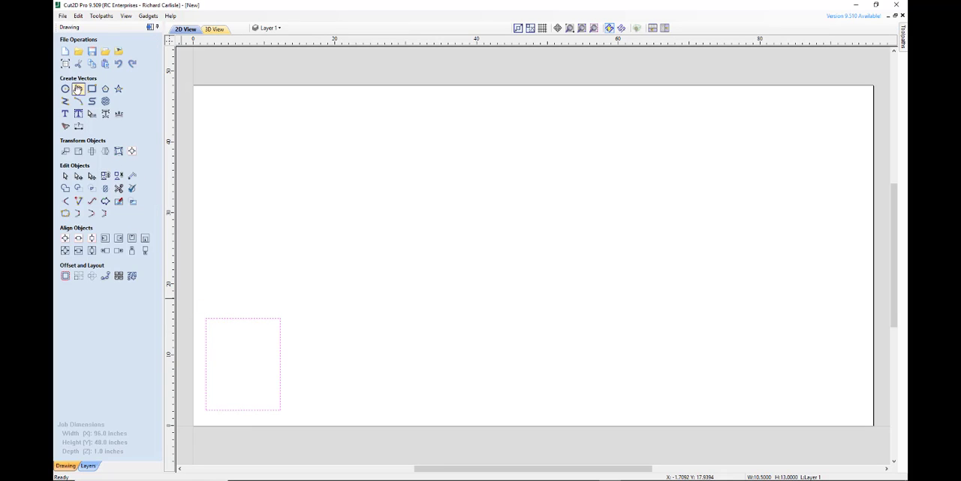
# Draw a circle about 5 inches in diameter in the rectangle's middle and four about 1 inch in diameter near its corners
pyautogui.click(64, 89)
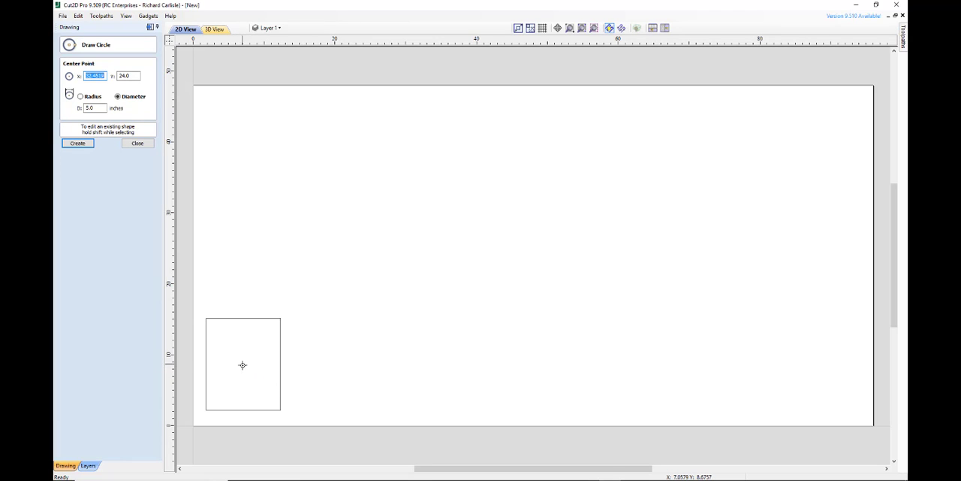
pyautogui.moveTo(242, 366); pyautogui.dragTo(245, 380)
pyautogui.scroll(3, 218, 322)
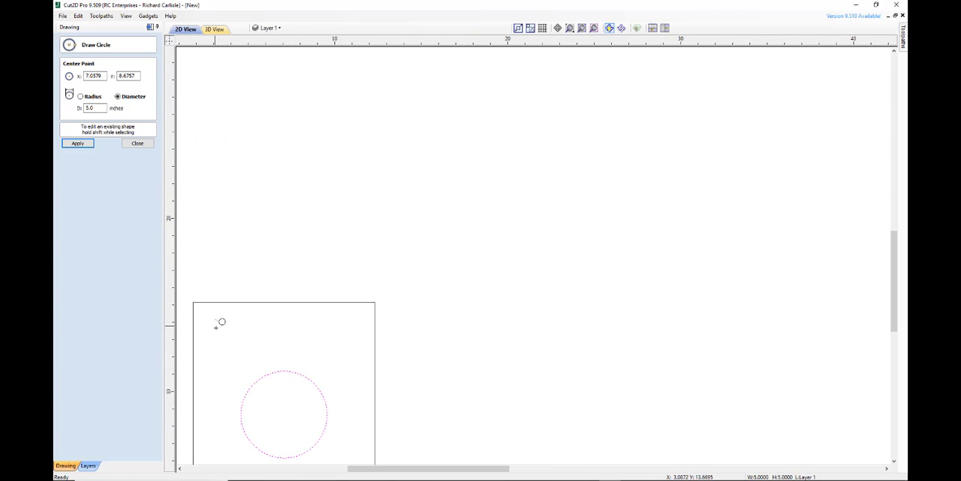
pyautogui.moveTo(215, 324); pyautogui.dragTo(214, 331)
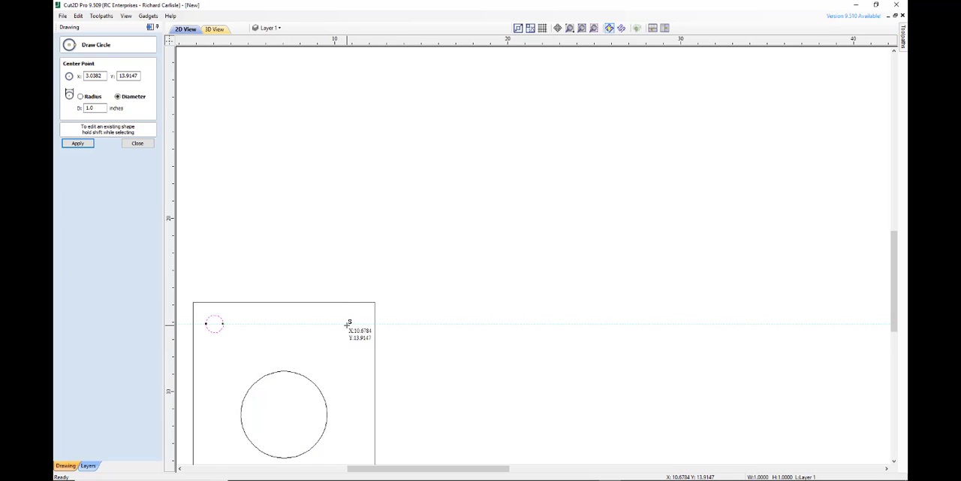
pyautogui.moveTo(348, 325); pyautogui.dragTo(349, 329)
pyautogui.scroll(-4, 358, 376)
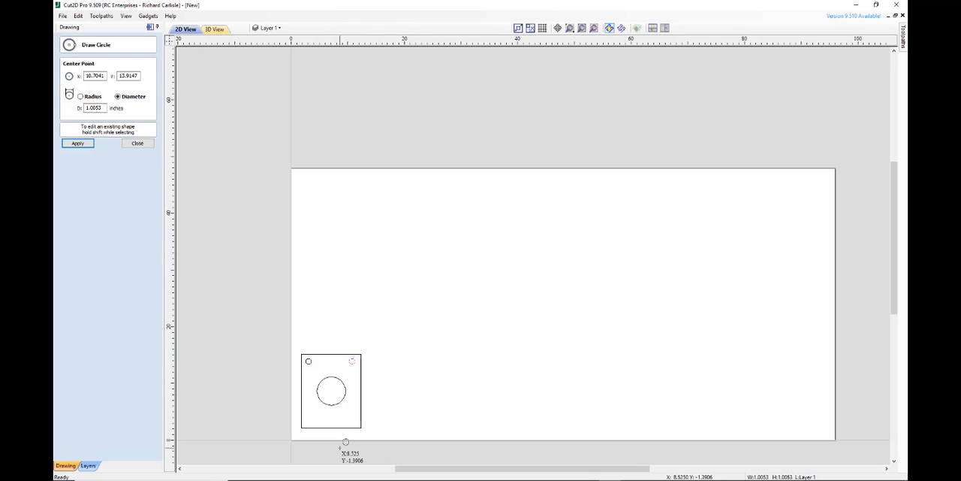
pyautogui.scroll(4, 339, 448)
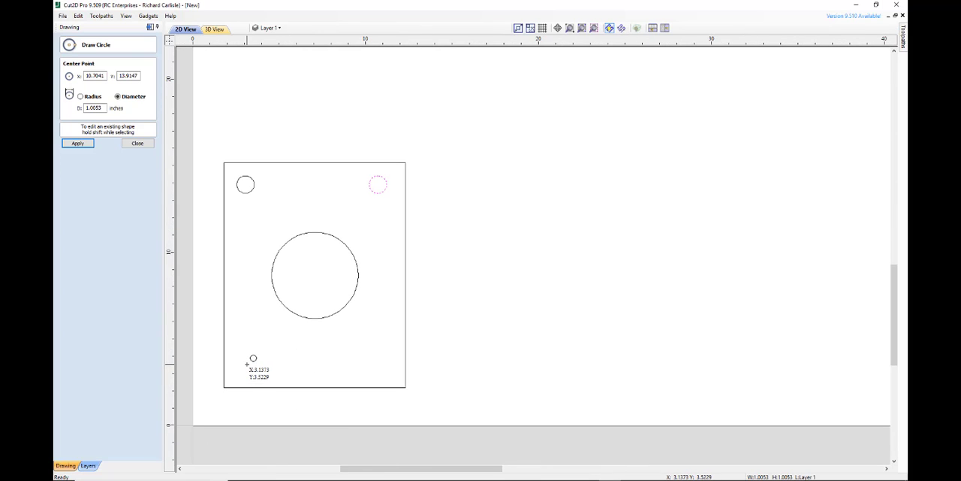
pyautogui.moveTo(247, 364); pyautogui.dragTo(252, 364)
pyautogui.click(378, 366)
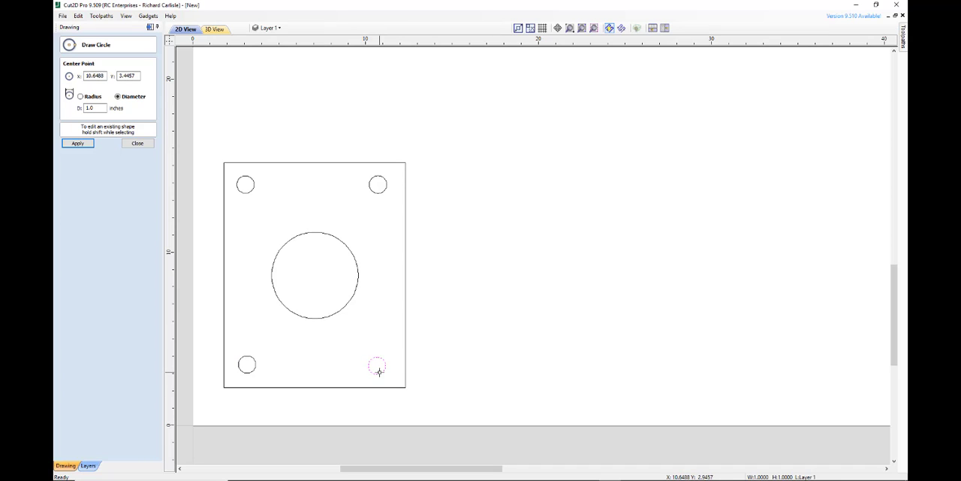
pyautogui.click(135, 143)
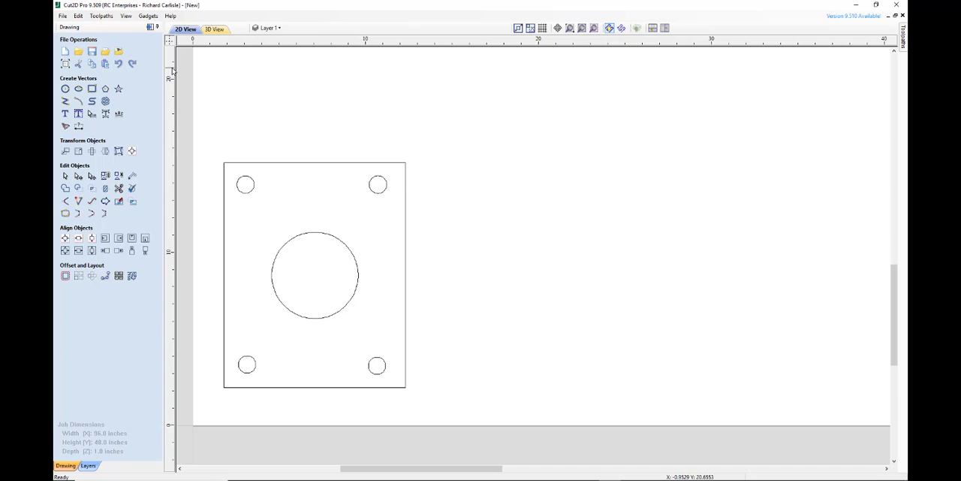
pyautogui.moveTo(172, 69); pyautogui.dragTo(220, 66)
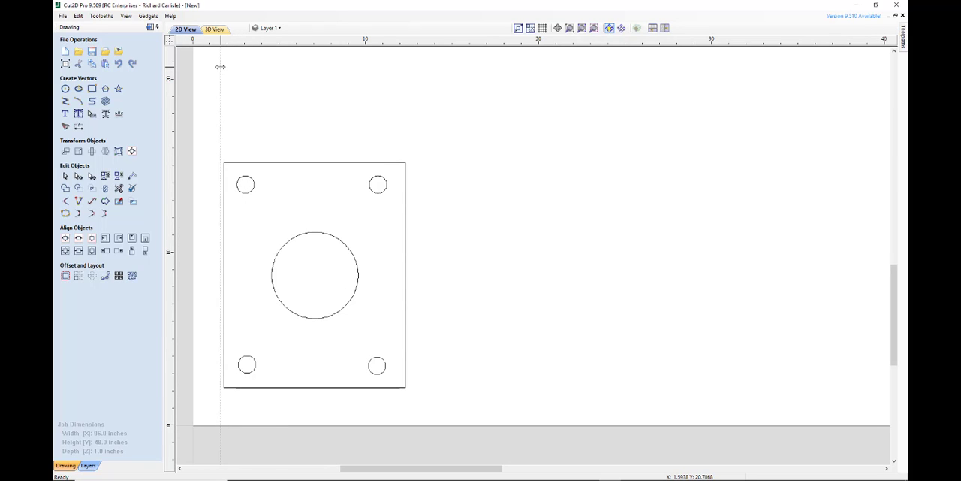
pyautogui.doubleClick(221, 66)
pyautogui.click(516, 163)
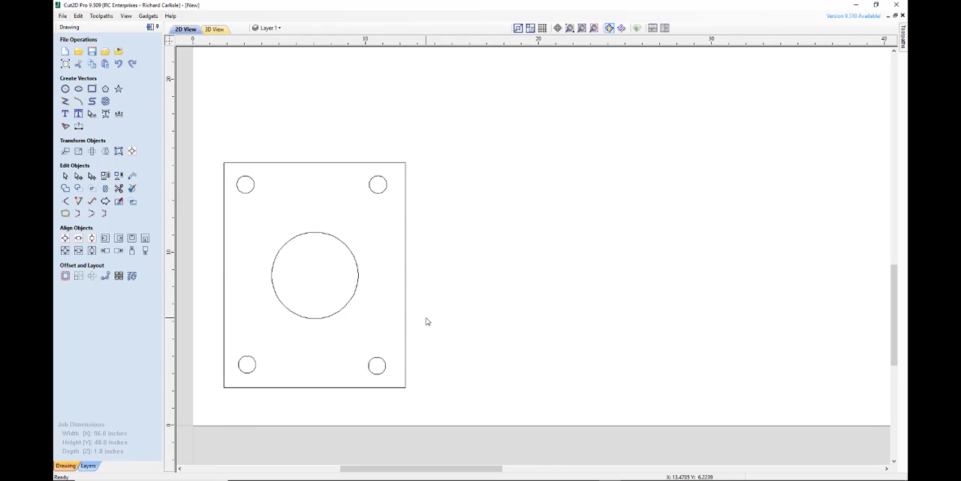
# Examine the central circle, the rectangular outline and the small corner circles one by one
pyautogui.scroll(-3, 424, 320)
pyautogui.scroll(3, 405, 364)
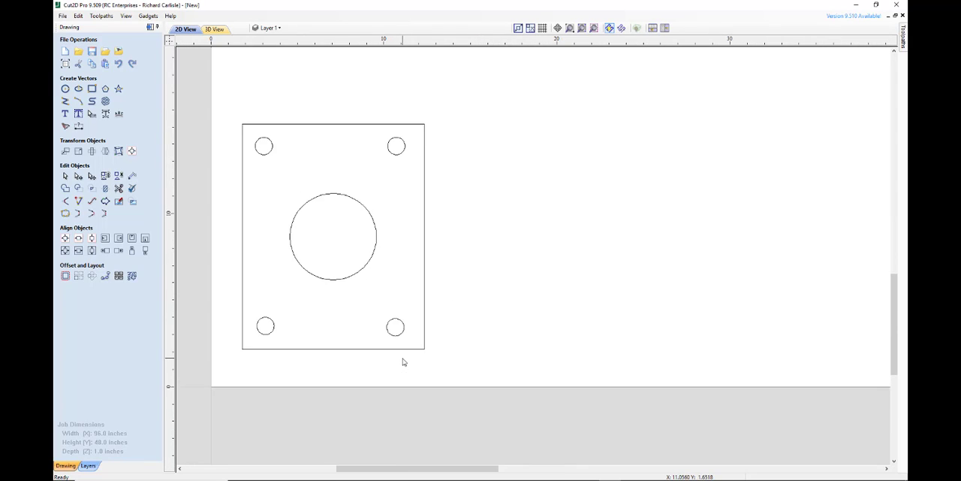
pyautogui.scroll(-1, 403, 361)
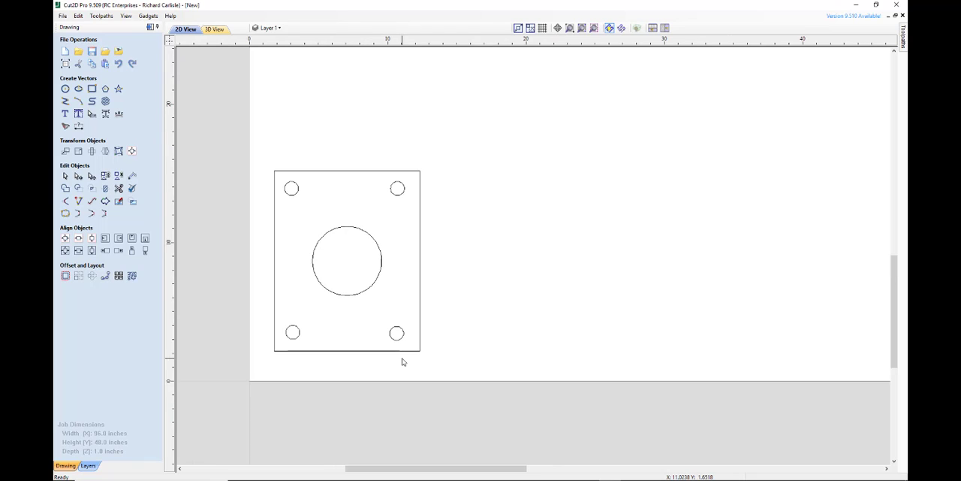
pyautogui.click(350, 296)
pyautogui.click(351, 351)
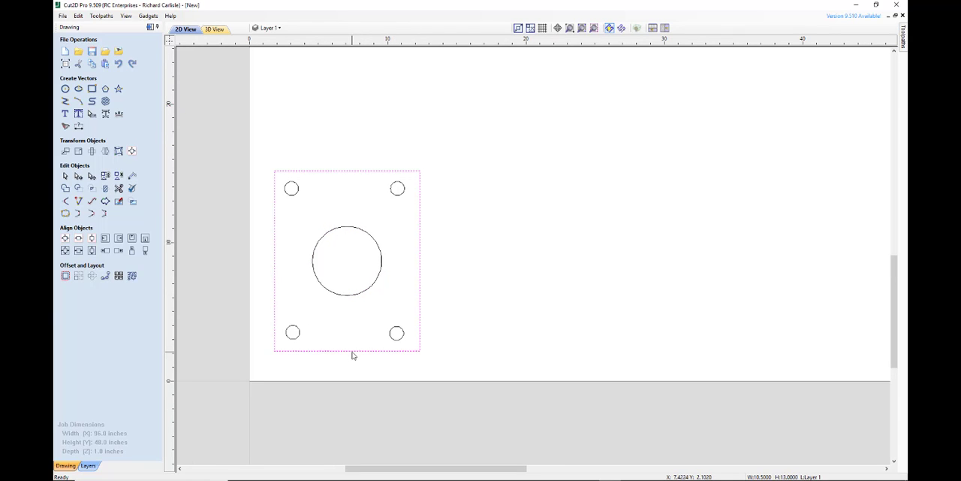
pyautogui.click(299, 335)
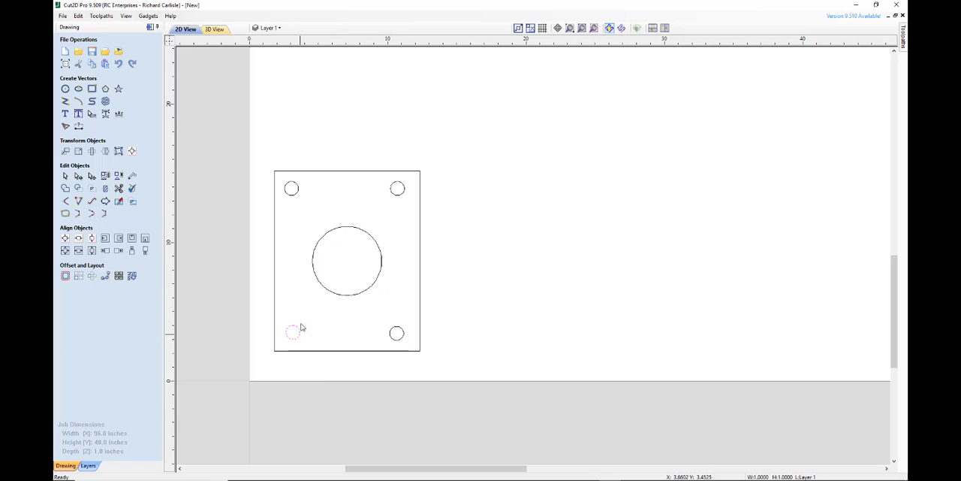
pyautogui.click(295, 195)
pyautogui.click(403, 198)
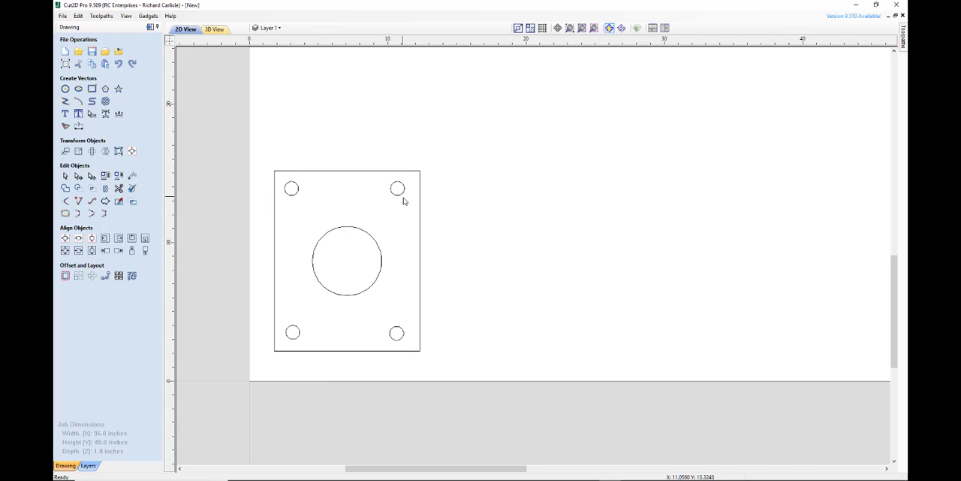
# Add two new layers to the drawing, named Holes and Outside
pyautogui.click(281, 29)
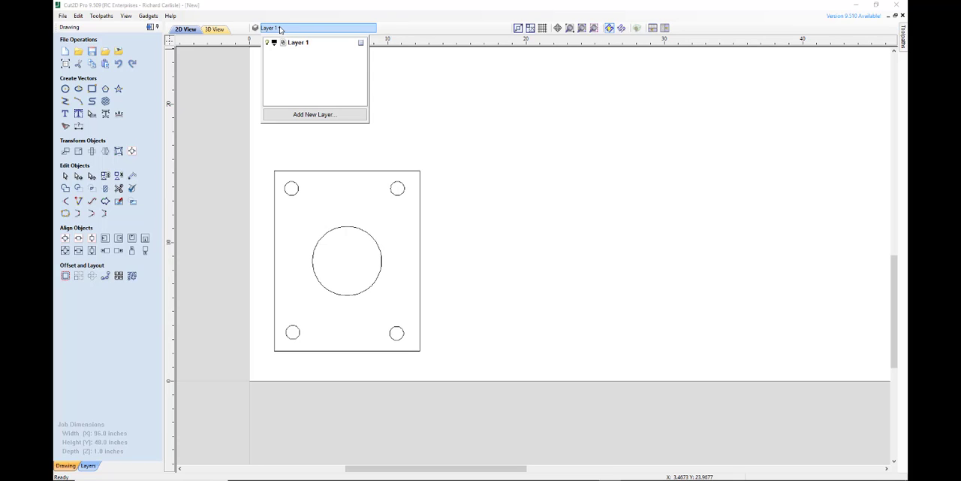
pyautogui.click(302, 114)
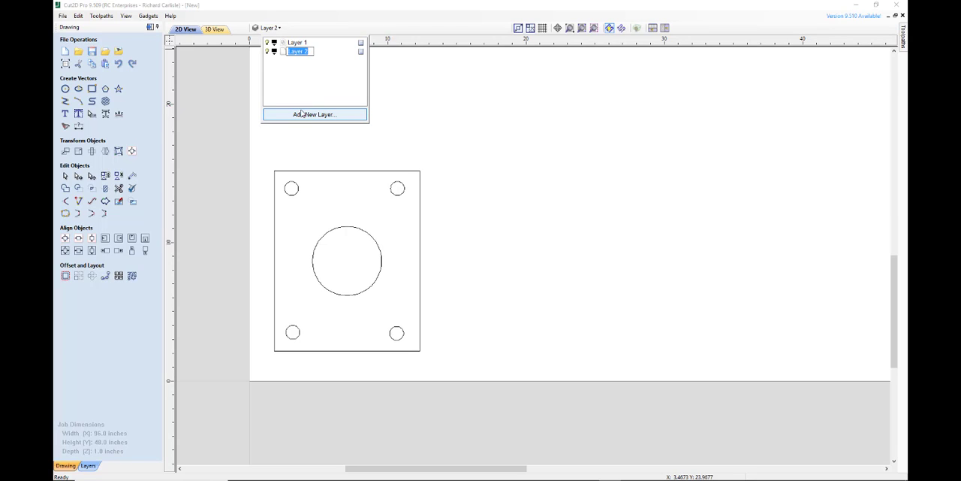
pyautogui.write('Holes')
pyautogui.click(320, 114)
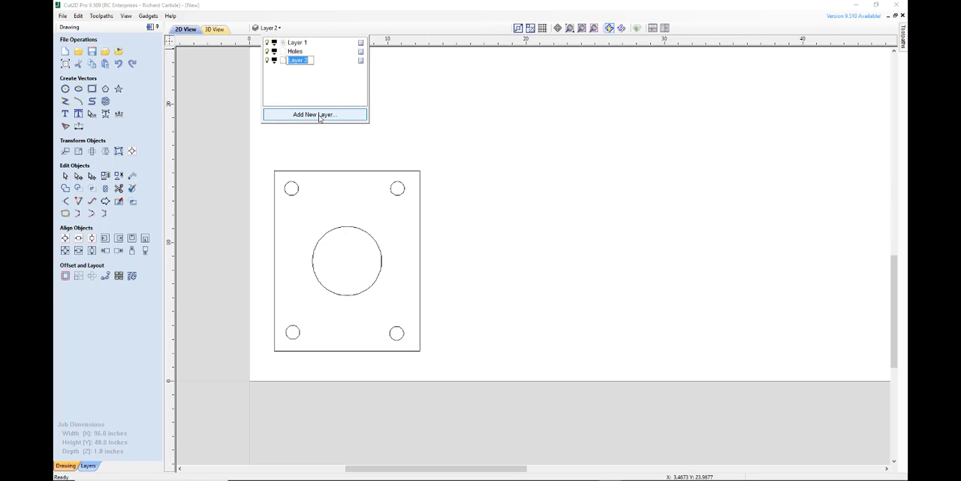
pyautogui.write('Outside')
pyautogui.click(323, 89)
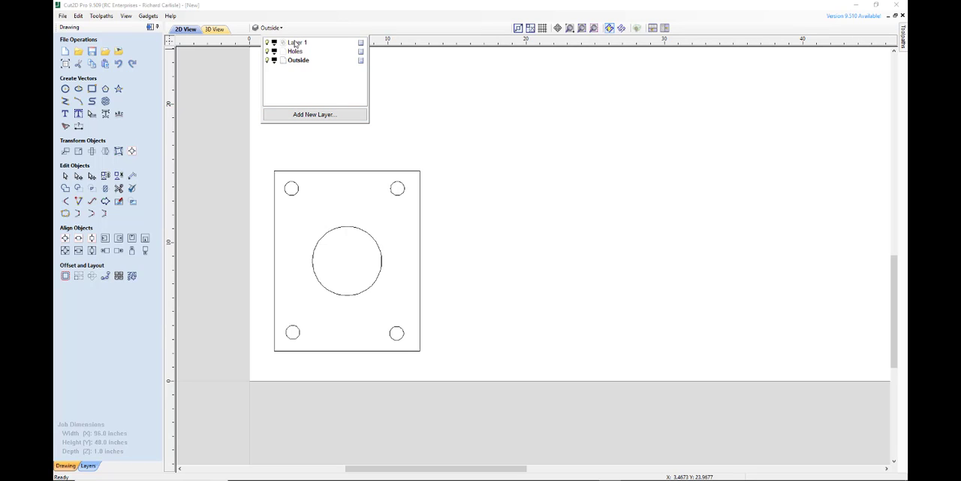
# Rename Layer 1 as Inside
pyautogui.click(297, 43)
pyautogui.click(298, 43)
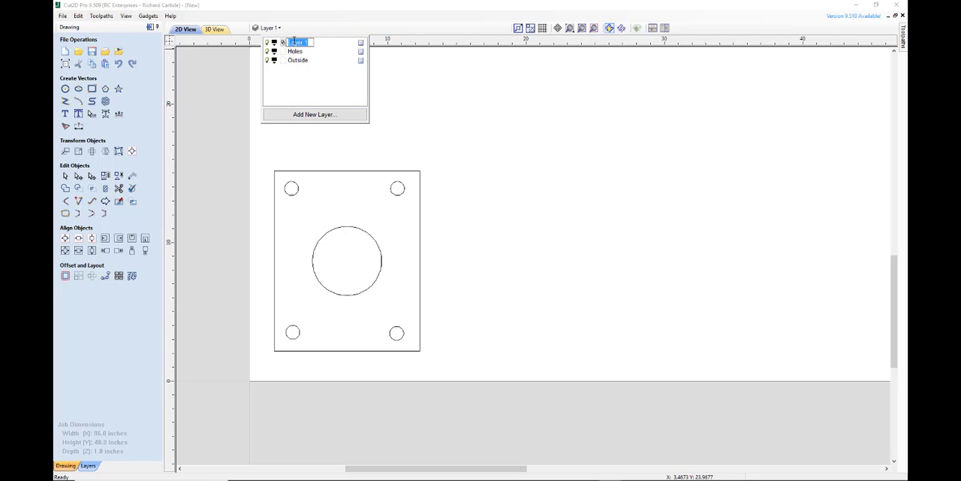
pyautogui.write('H')
pyautogui.press('Return')
# Assign the large central circle to the Inside layer
pyautogui.click(380, 275)
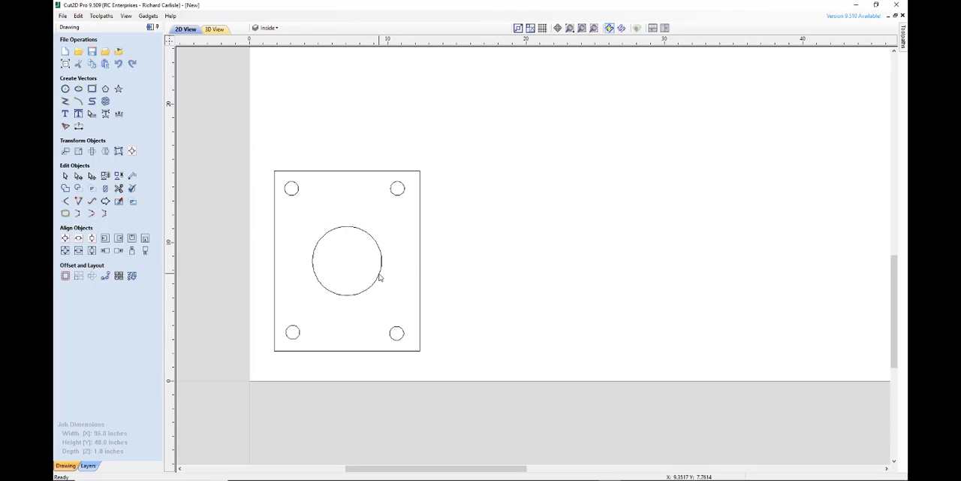
pyautogui.click(380, 277)
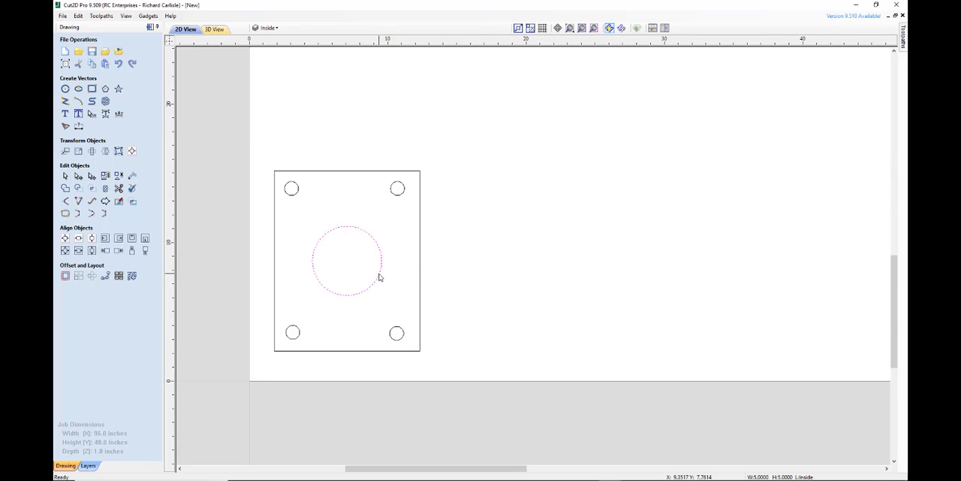
pyautogui.rightClick(379, 277)
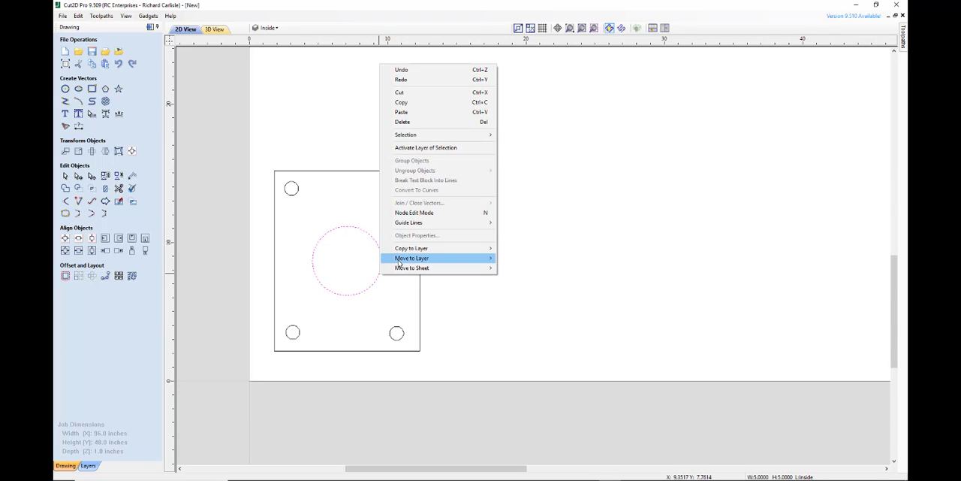
pyautogui.moveTo(399, 260)
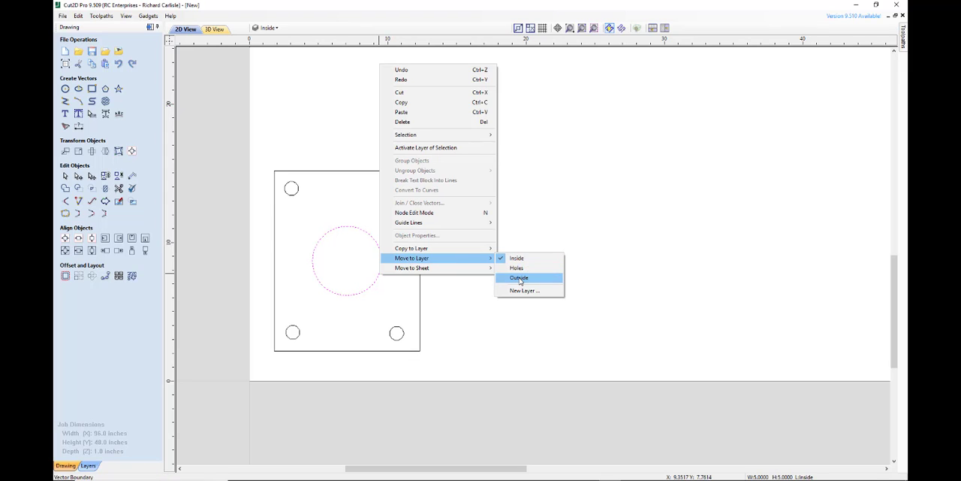
pyautogui.click(519, 259)
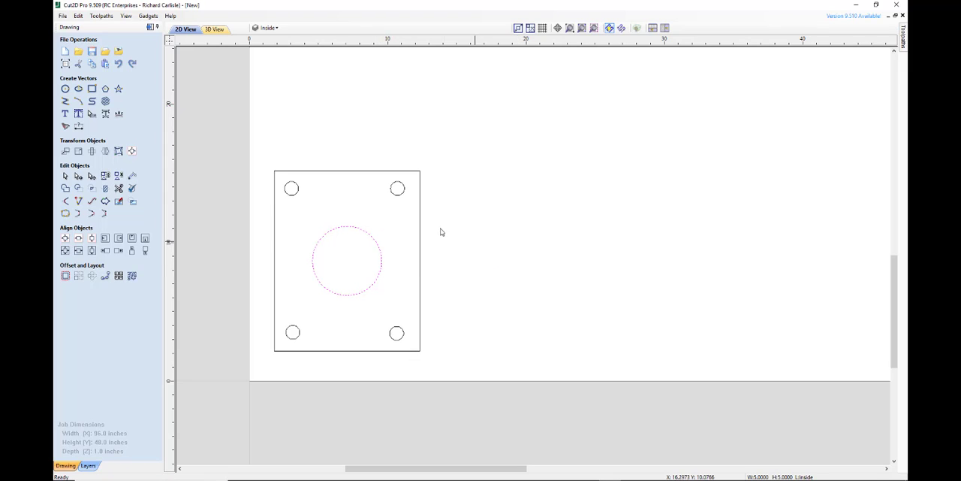
# Select all four small corner circles and move them to the Holes layer
pyautogui.click(398, 193)
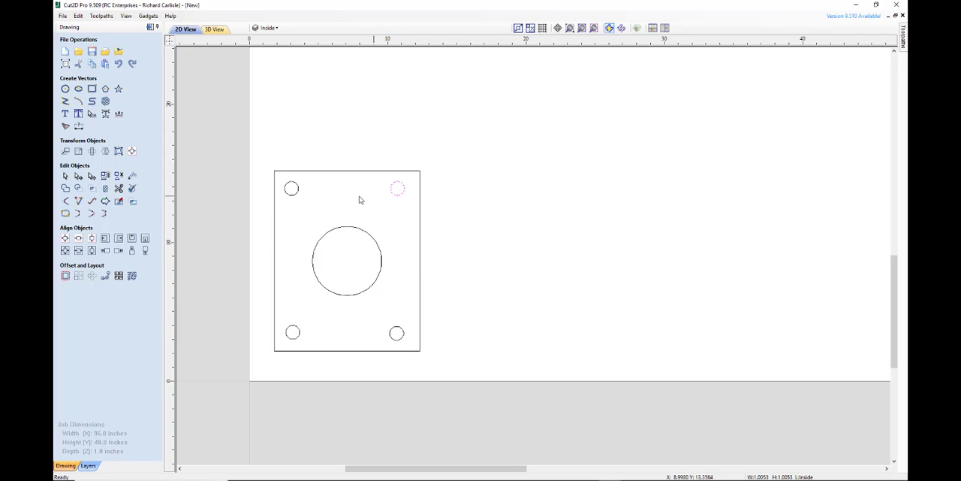
pyautogui.keyDown('shift'); pyautogui.click(292, 193); pyautogui.keyUp('shift')
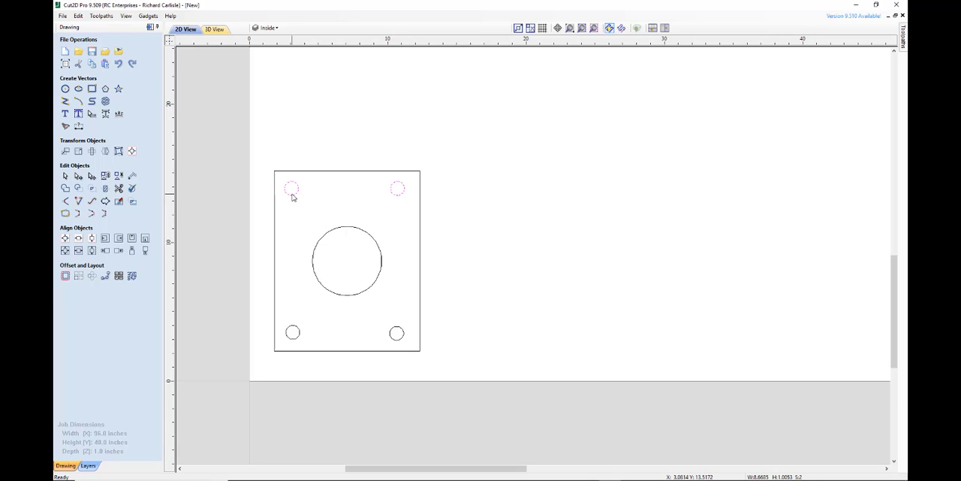
pyautogui.keyDown('shift'); pyautogui.click(295, 339); pyautogui.keyUp('shift')
pyautogui.keyDown('shift'); pyautogui.click(400, 341); pyautogui.keyUp('shift')
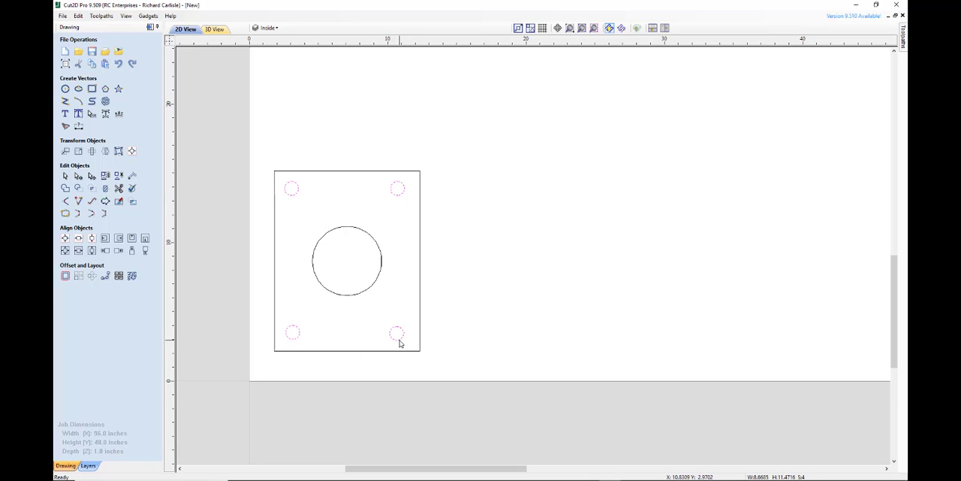
pyautogui.rightClick(401, 341)
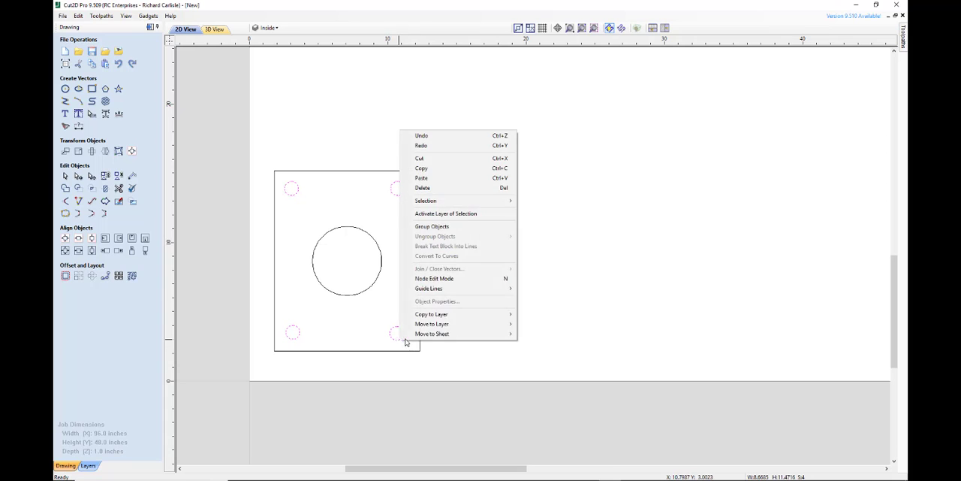
pyautogui.moveTo(461, 324)
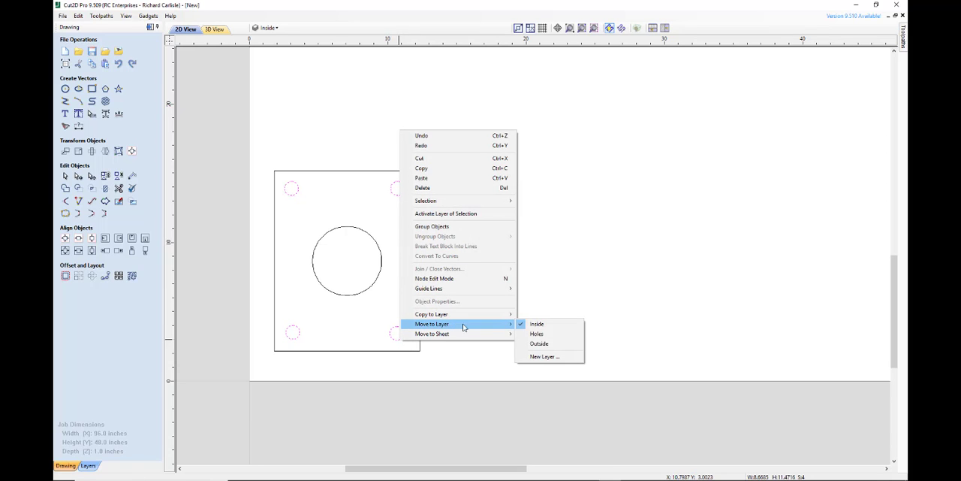
pyautogui.click(538, 334)
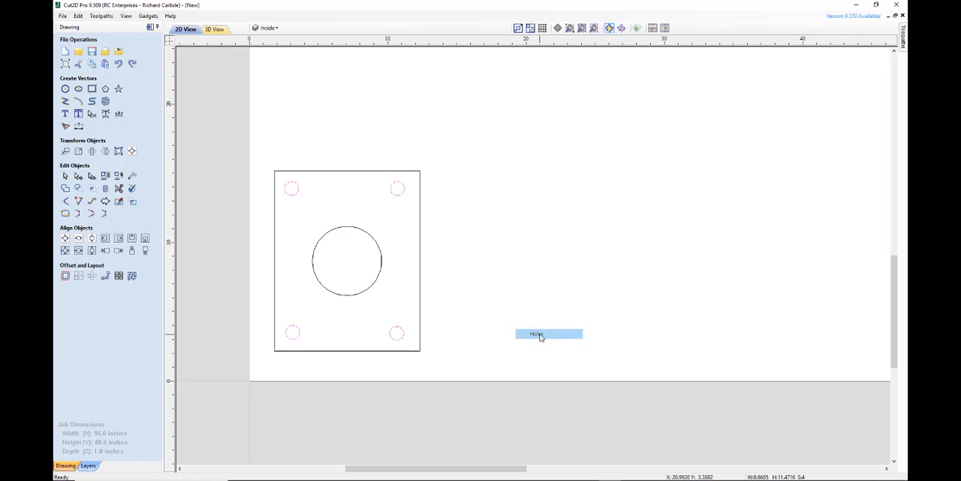
# Move the plate's rectangular outline to the Outside layer
pyautogui.click(418, 352)
pyautogui.rightClick(417, 353)
pyautogui.moveTo(454, 338)
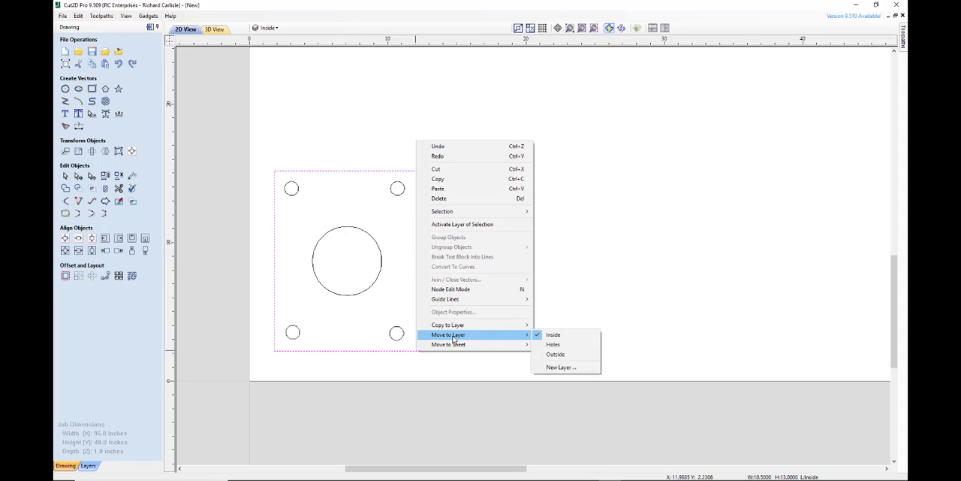
pyautogui.click(555, 354)
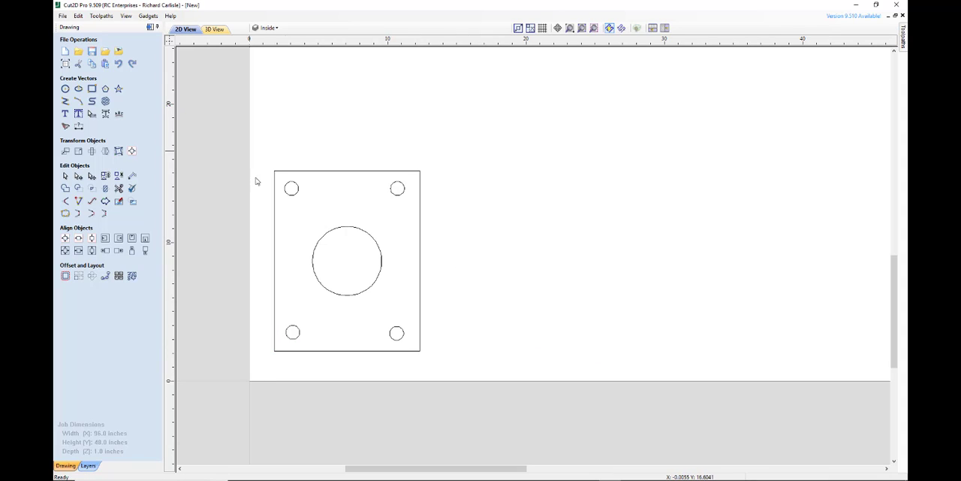
# Pin the toolpath operations open beside the drawing and start a 2D Profile toolpath
pyautogui.scroll(-5, 339, 326)
pyautogui.scroll(2, 347, 325)
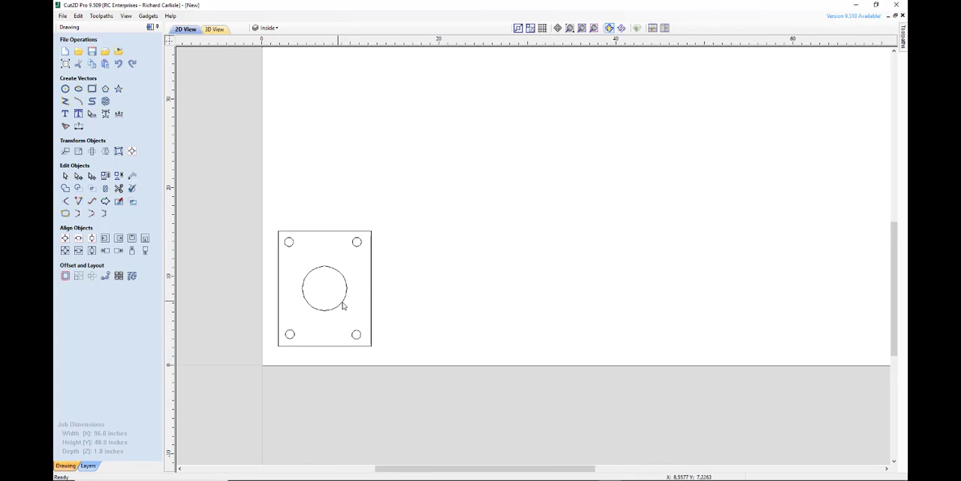
pyautogui.scroll(-1, 316, 276)
pyautogui.scroll(1, 361, 225)
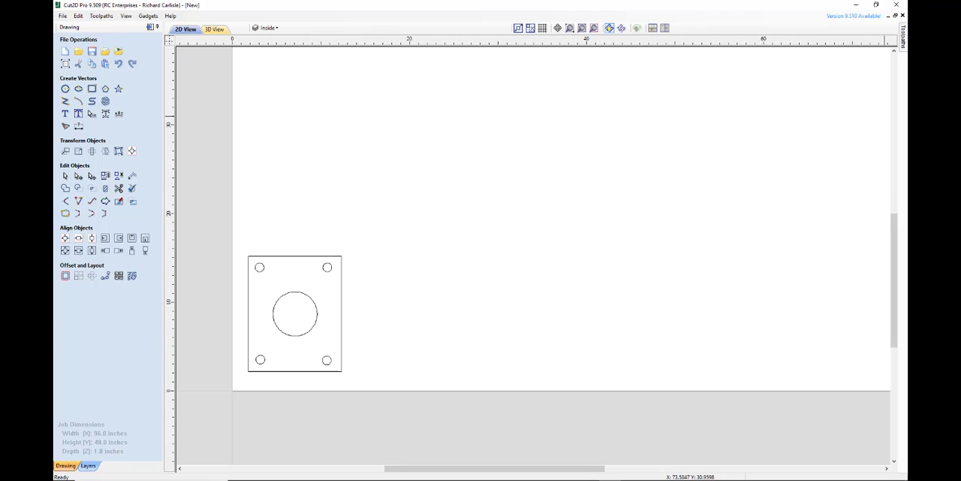
pyautogui.click(904, 42)
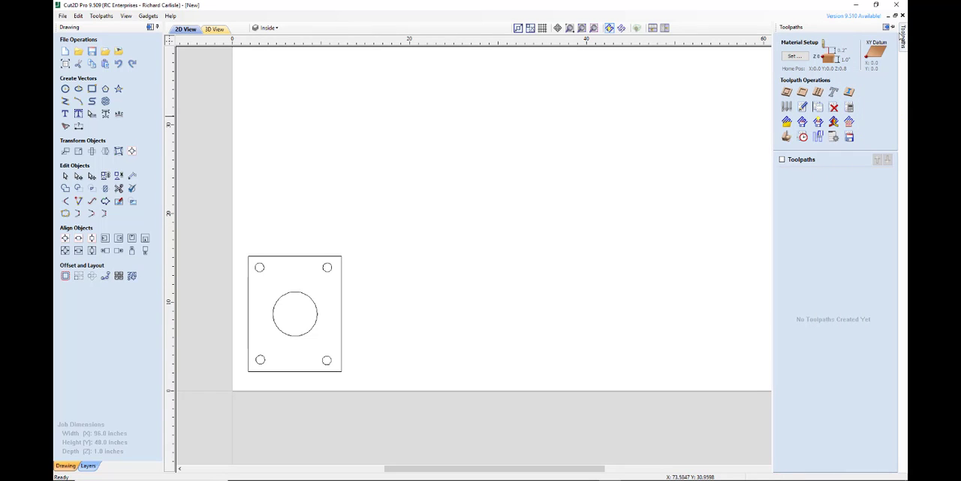
pyautogui.click(893, 27)
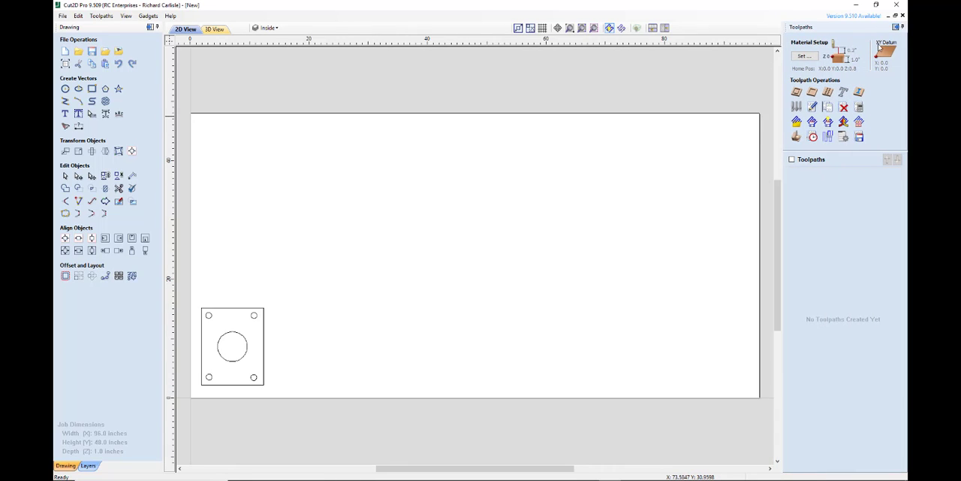
pyautogui.click(797, 92)
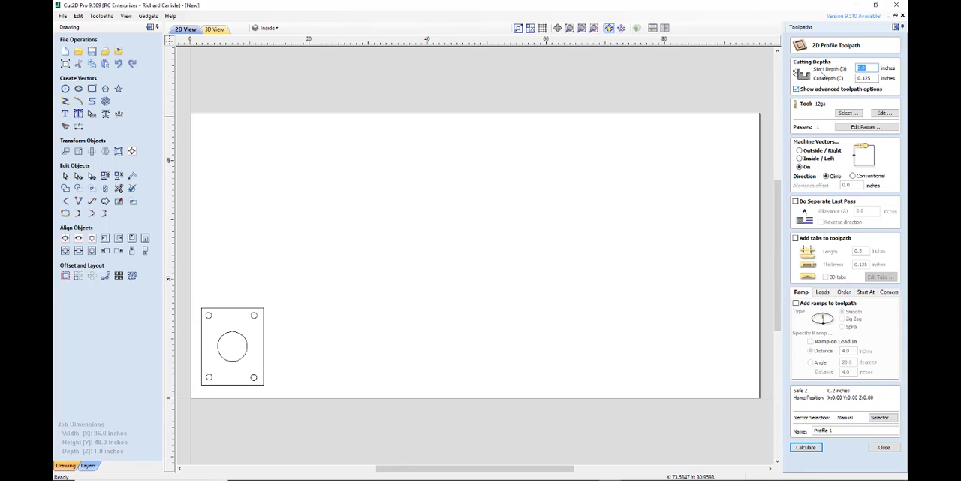
# Choose the 1/4" tool from the 65A steel plasma group for the profile toolpath
pyautogui.click(848, 113)
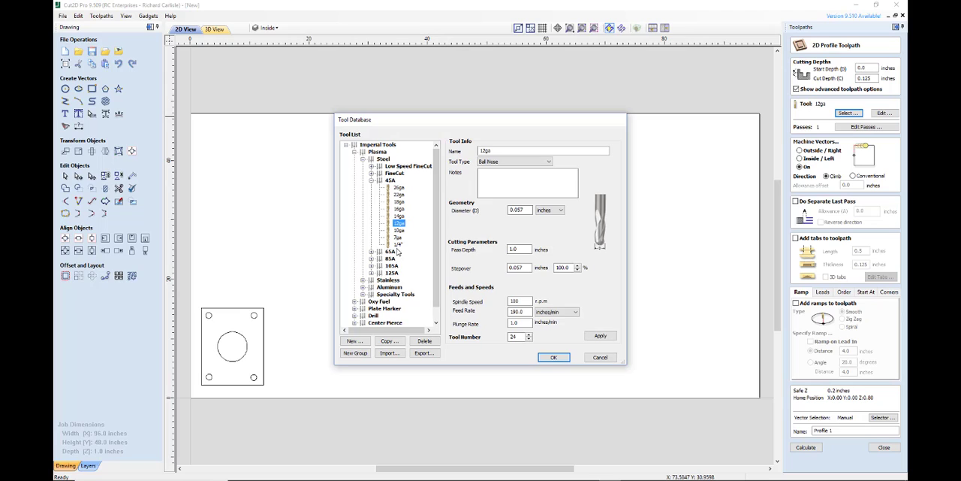
pyautogui.click(371, 251)
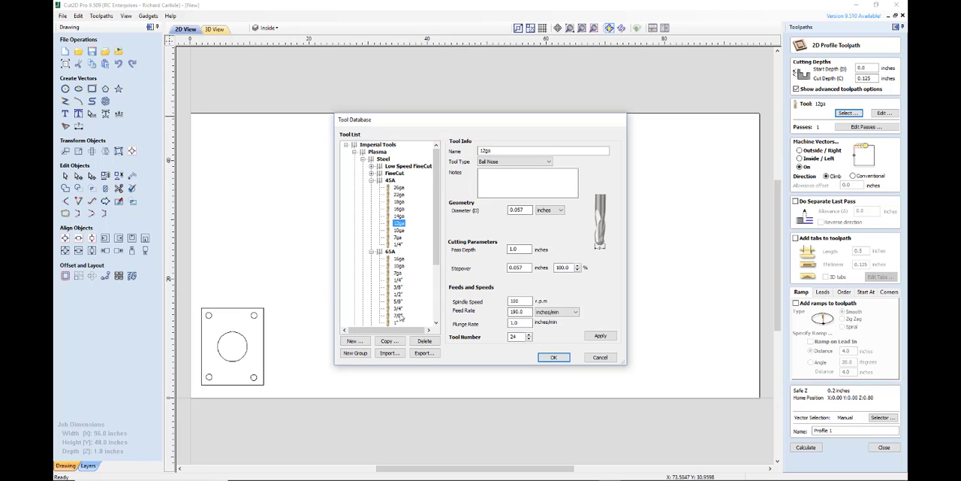
pyautogui.click(397, 279)
pyautogui.click(524, 268)
pyautogui.click(522, 300)
pyautogui.click(552, 358)
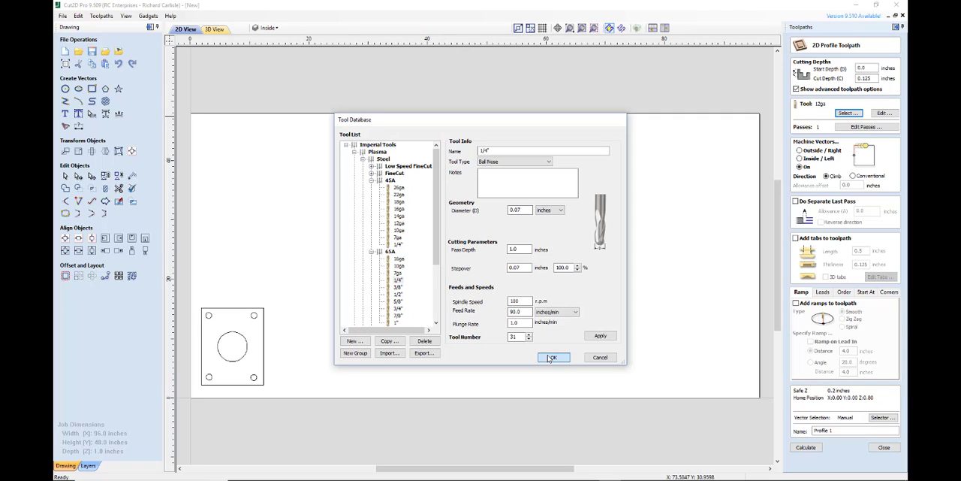
pyautogui.click(553, 358)
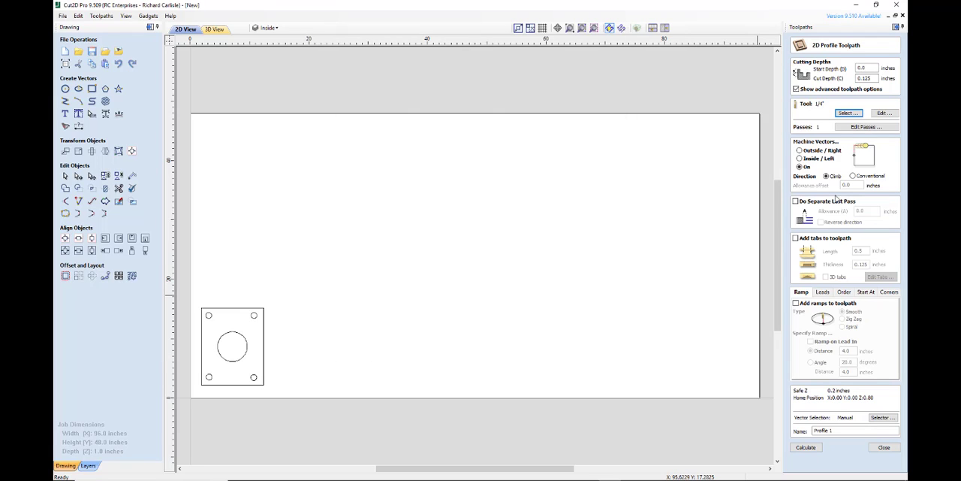
# Machine the vectors on Inside / Left and add straight line leads 0.4 inches long at a 90 degree angle
pyautogui.click(801, 159)
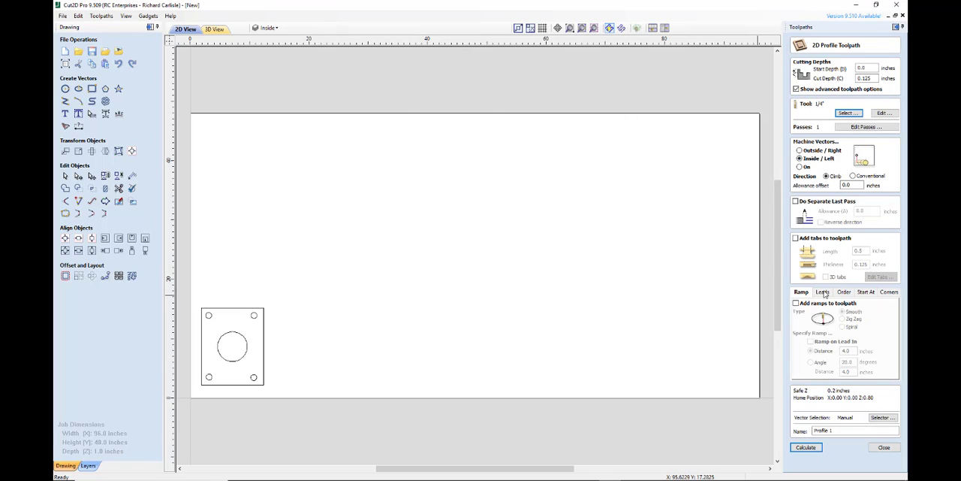
pyautogui.click(823, 292)
pyautogui.click(799, 302)
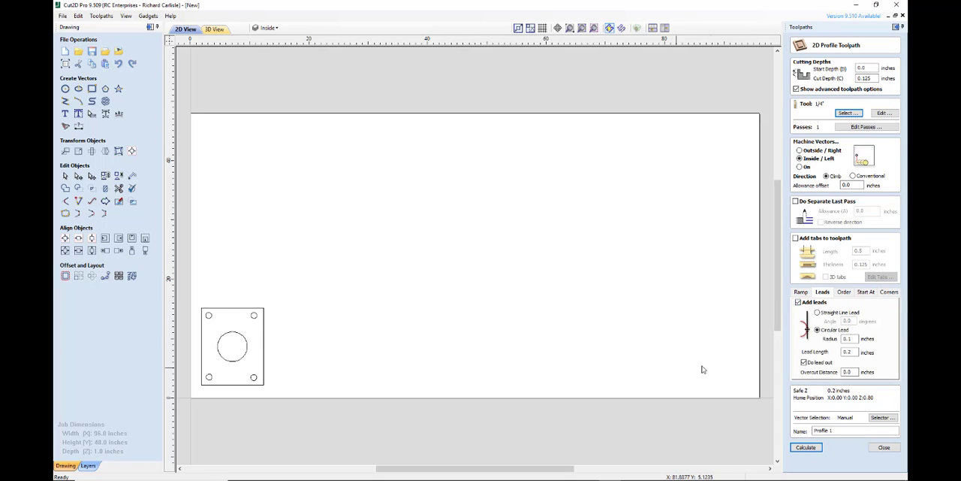
pyautogui.click(817, 312)
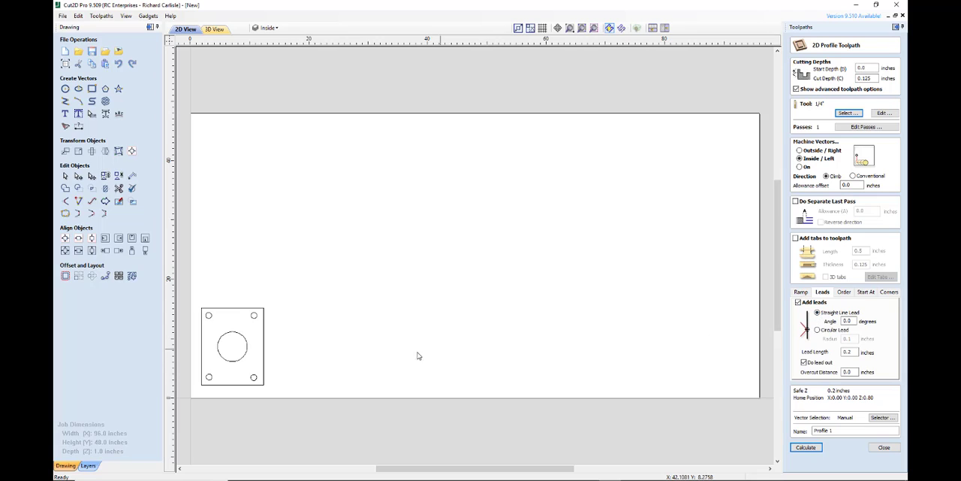
pyautogui.moveTo(854, 352); pyautogui.dragTo(827, 351)
pyautogui.write('.4')
pyautogui.moveTo(855, 320); pyautogui.dragTo(826, 320)
# Name the toolpath Holes and calculate it from the closed vectors on the Holes layer
pyautogui.moveTo(837, 430); pyautogui.dragTo(799, 431)
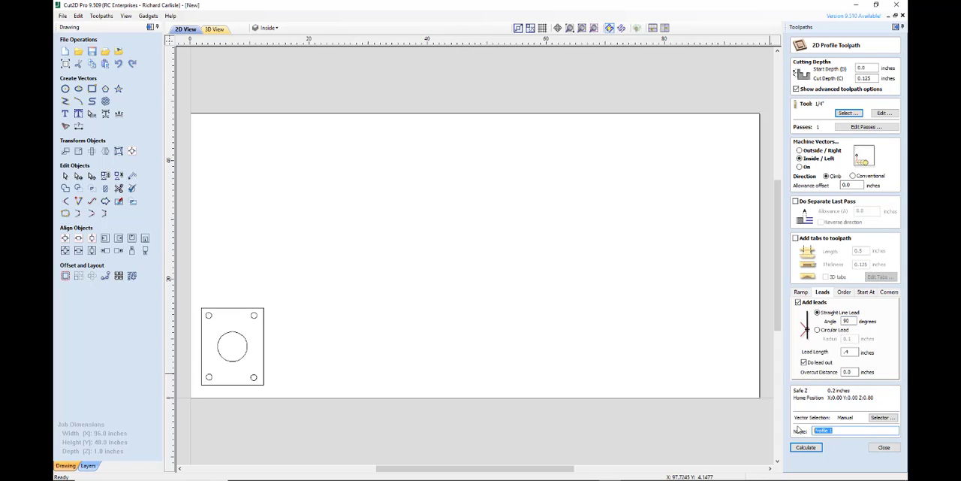
pyautogui.write('Holes')
pyautogui.click(883, 417)
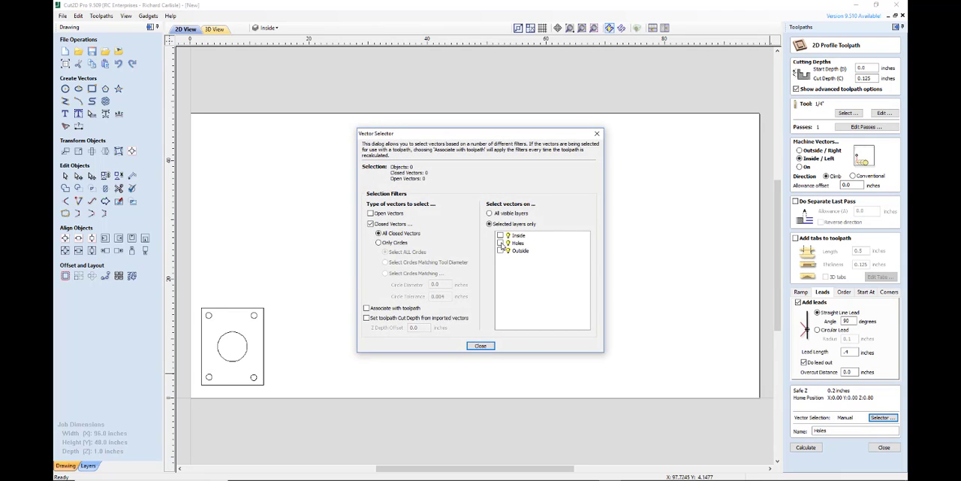
pyautogui.click(500, 243)
pyautogui.click(480, 347)
pyautogui.click(481, 346)
pyautogui.click(806, 447)
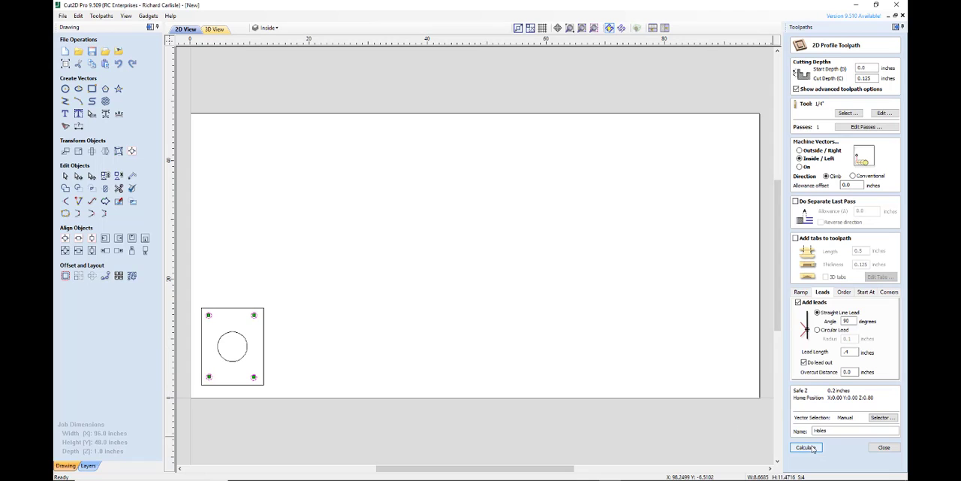
# Check the leads inside the corner holes and finish the Holes toolpath with the lead out option enabled
pyautogui.scroll(3, 241, 387)
pyautogui.scroll(5, 282, 353)
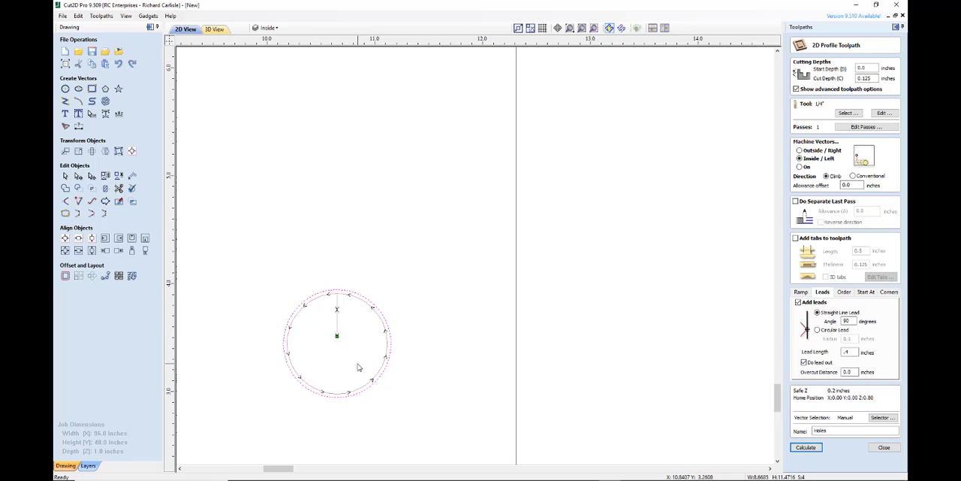
pyautogui.scroll(-2, 356, 366)
pyautogui.scroll(-3, 356, 366)
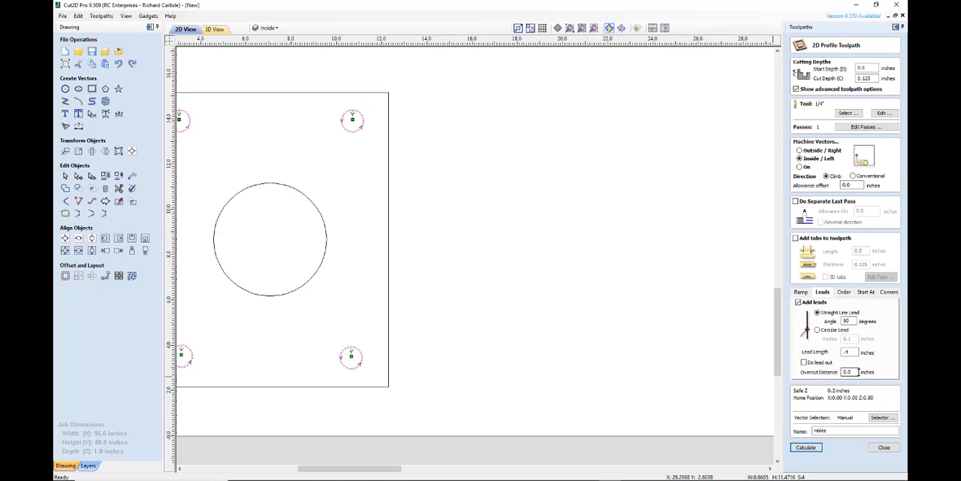
pyautogui.click(804, 362)
pyautogui.click(885, 446)
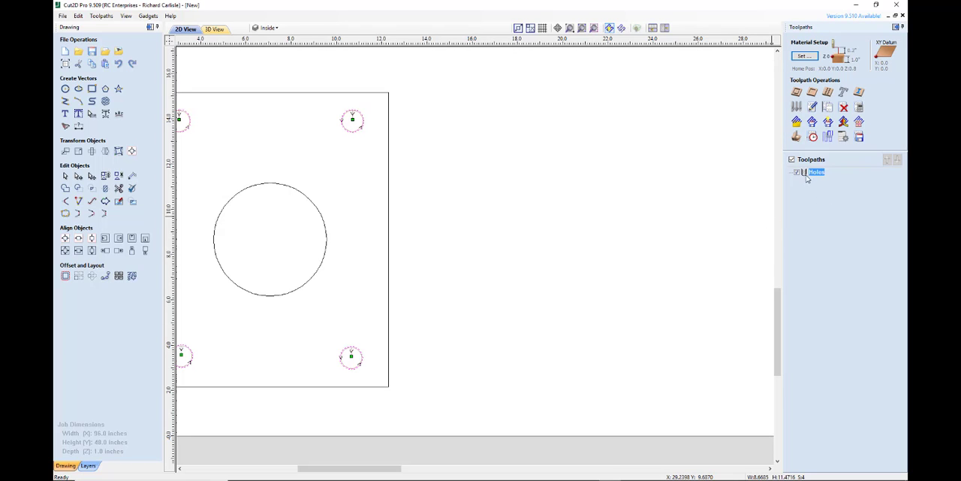
# Start another 2D Profile toolpath and give it circular leads with a 0.2 inch radius
pyautogui.scroll(-1, 413, 268)
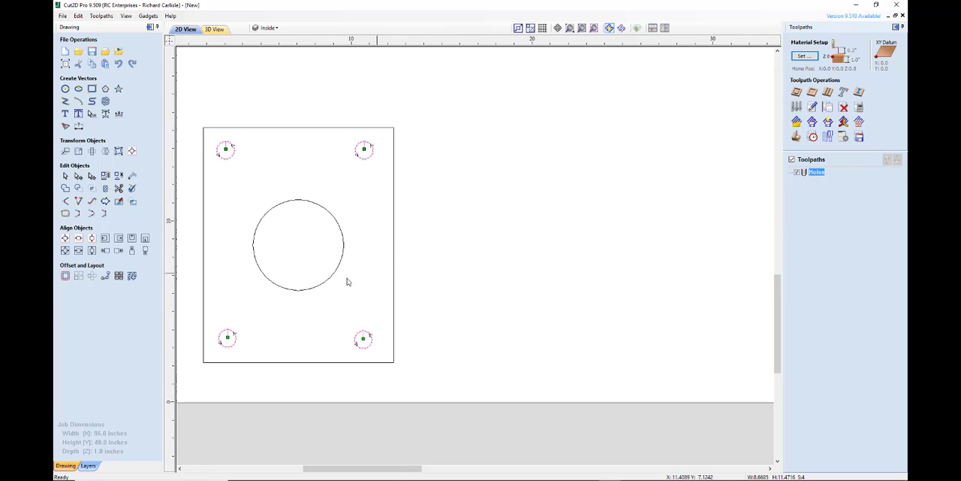
pyautogui.scroll(1, 257, 290)
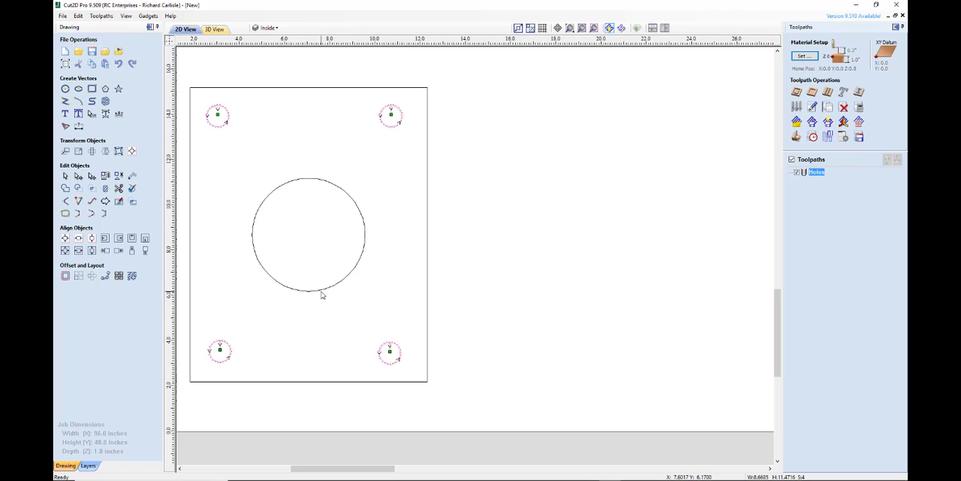
pyautogui.click(796, 91)
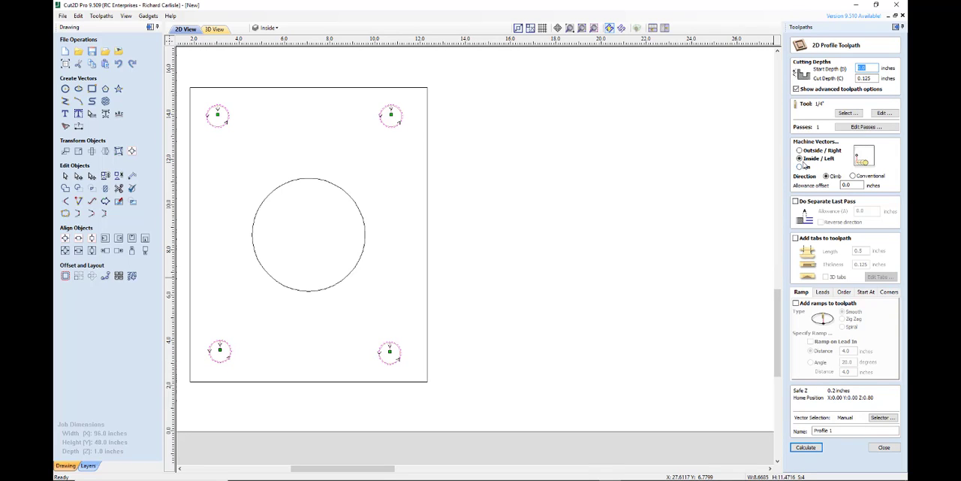
pyautogui.click(823, 292)
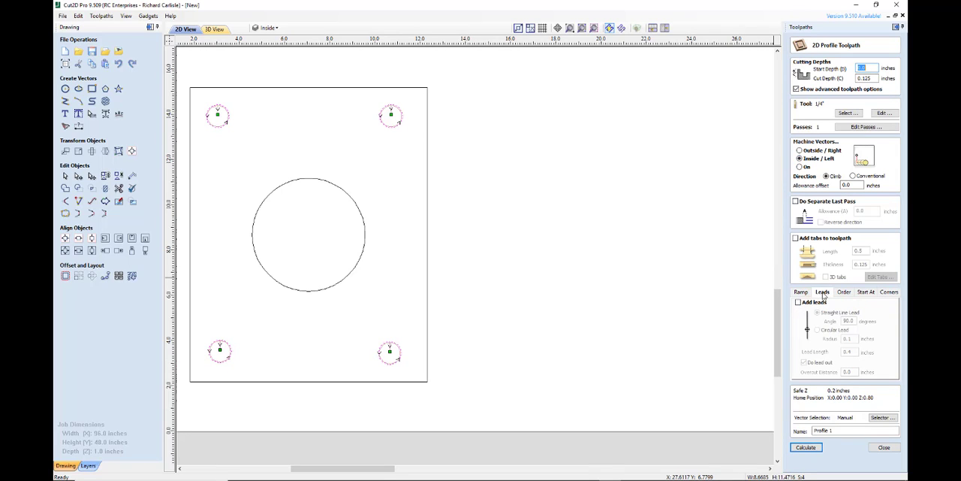
pyautogui.click(798, 302)
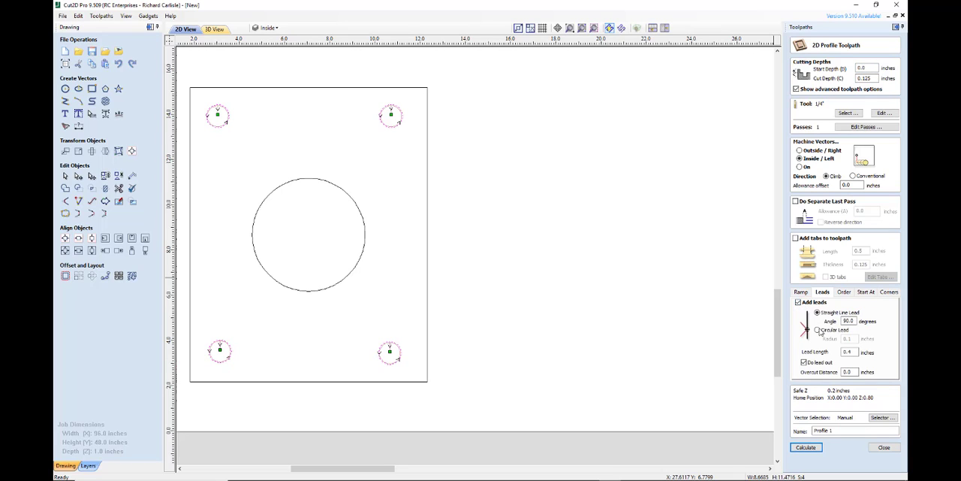
pyautogui.click(818, 330)
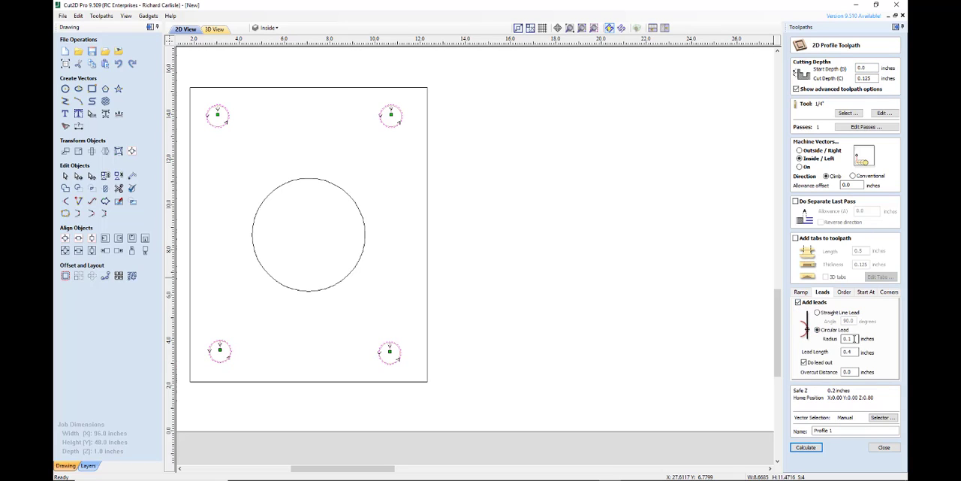
pyautogui.moveTo(855, 338); pyautogui.dragTo(825, 338)
pyautogui.write('.2')
# Name the toolpath Inside, calculate it from the closed vectors on only the Inside layer, and close its settings
pyautogui.click(862, 429)
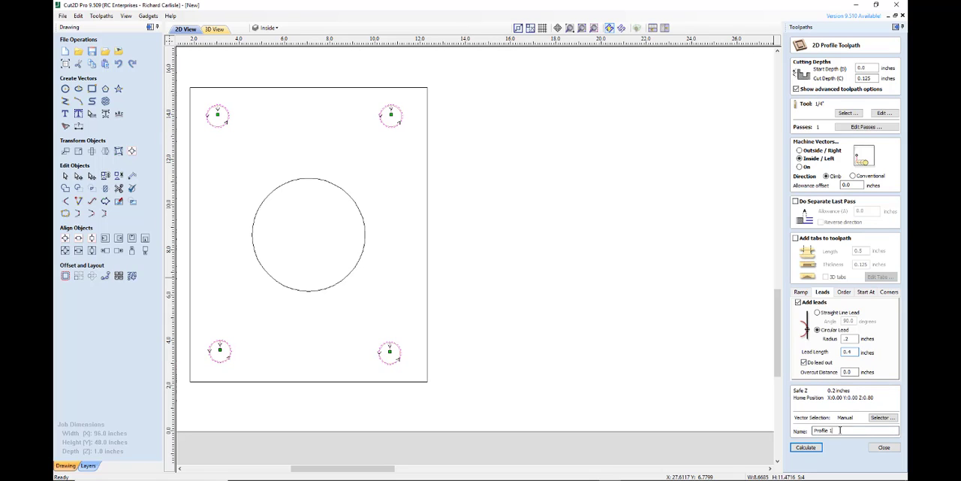
pyautogui.moveTo(841, 430); pyautogui.dragTo(790, 429)
pyautogui.write('Inside')
pyautogui.click(883, 417)
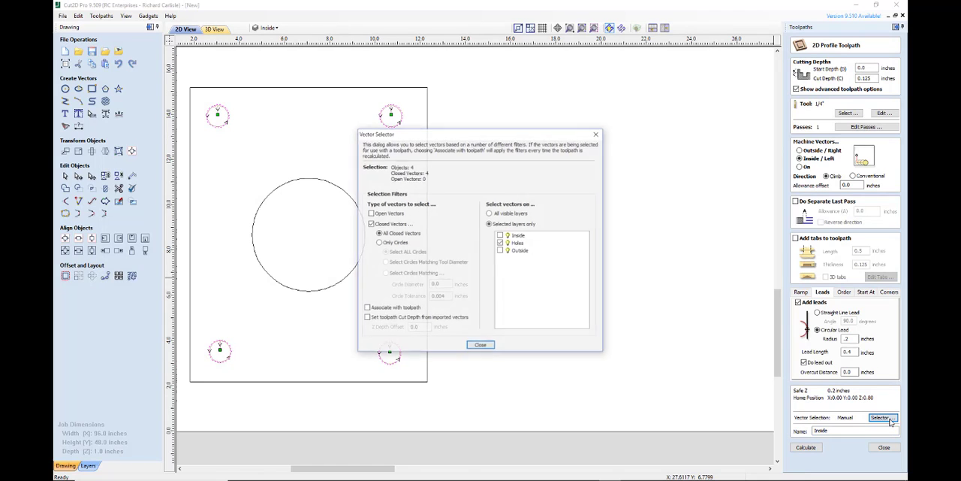
pyautogui.click(500, 242)
pyautogui.click(501, 235)
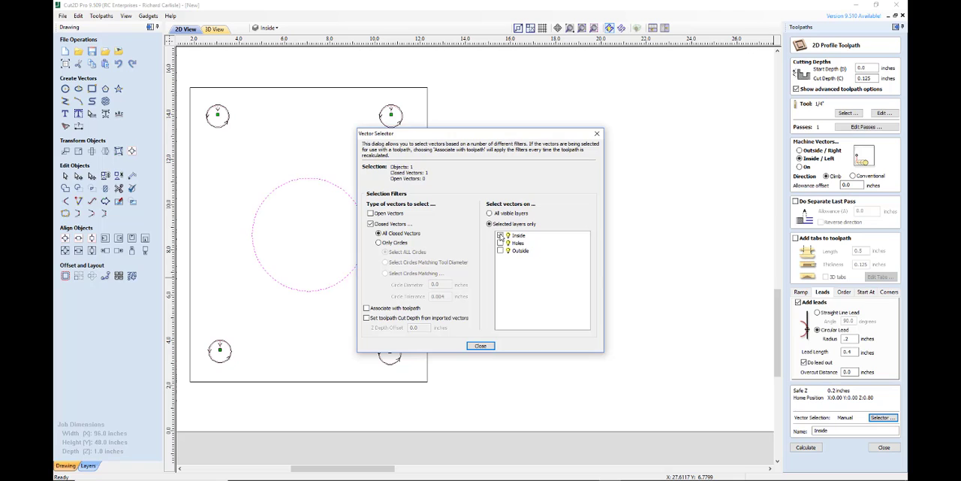
pyautogui.click(481, 347)
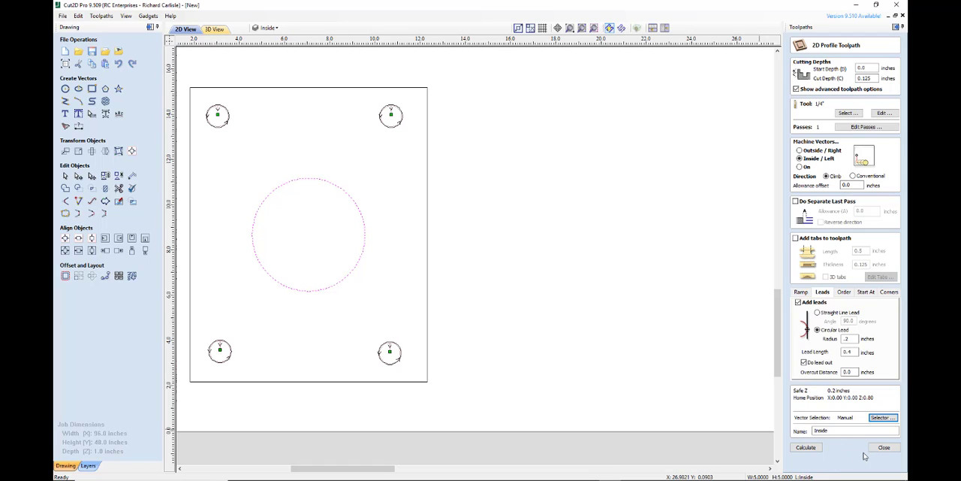
pyautogui.click(815, 450)
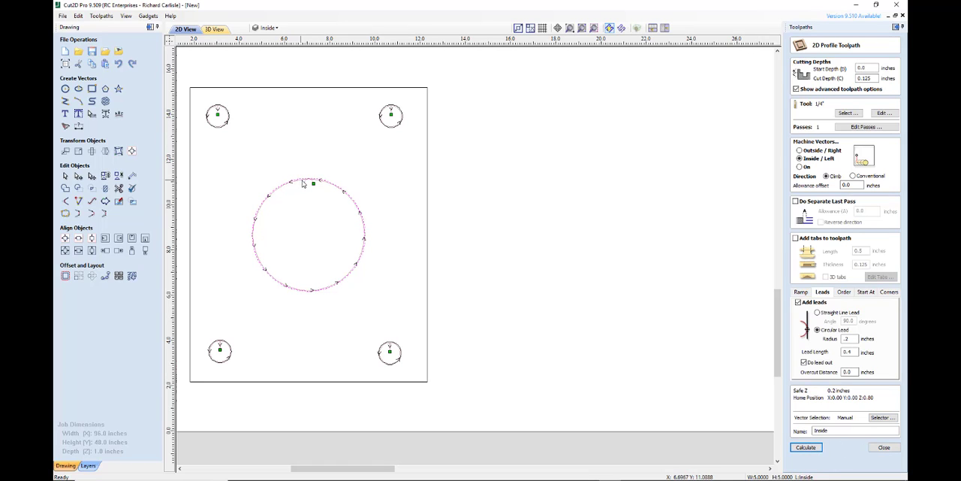
pyautogui.scroll(3, 322, 184)
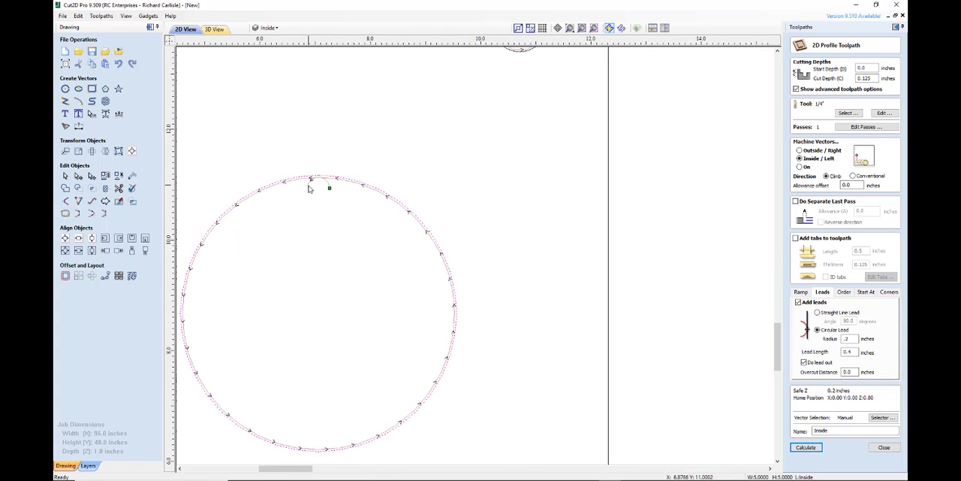
pyautogui.scroll(-5, 311, 409)
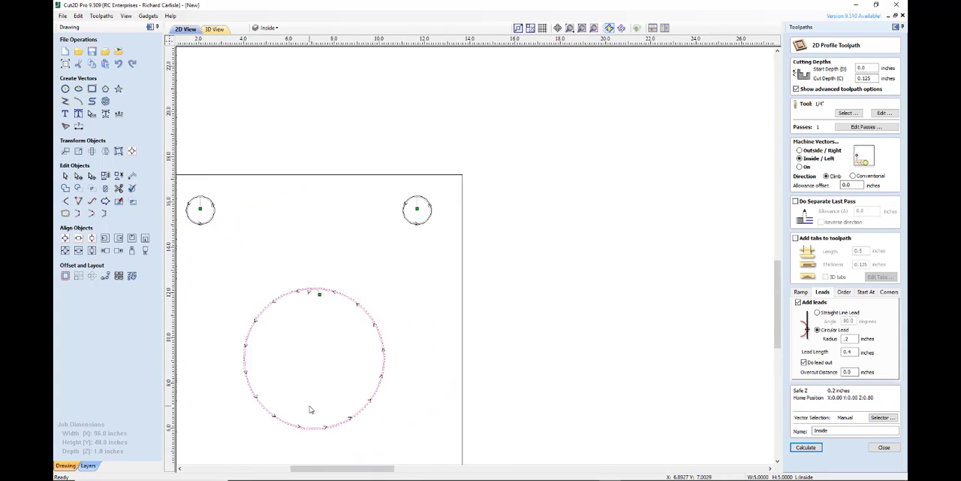
pyautogui.scroll(3, 278, 458)
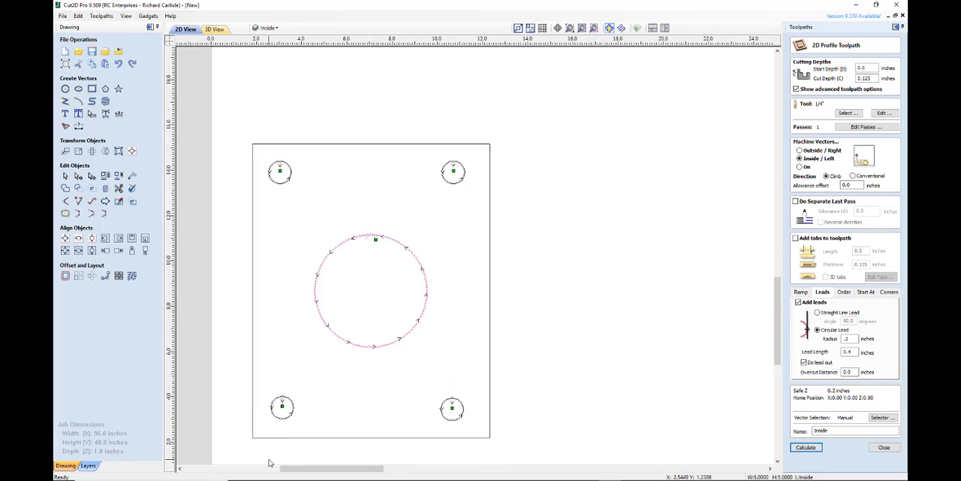
pyautogui.click(884, 447)
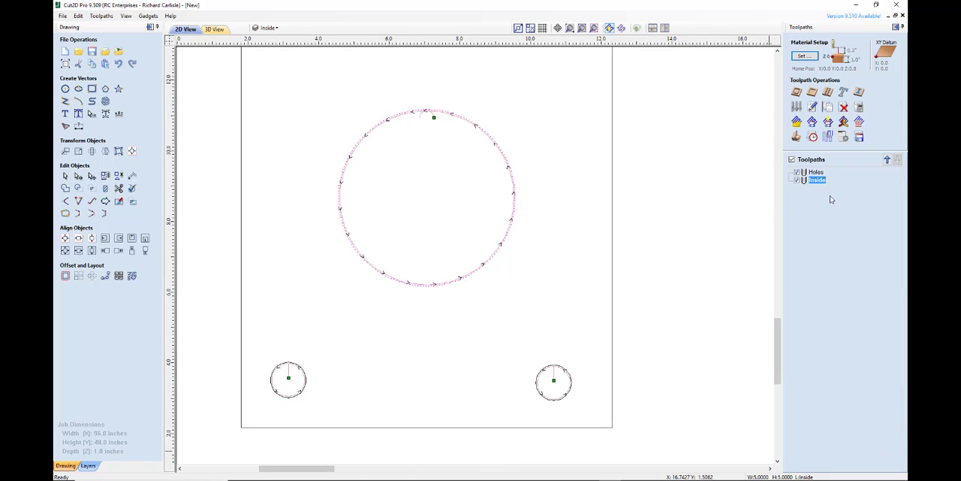
# Start another 2D Profile toolpath that machines outside the vectors and give it straight line leads at 0 degrees
pyautogui.click(796, 92)
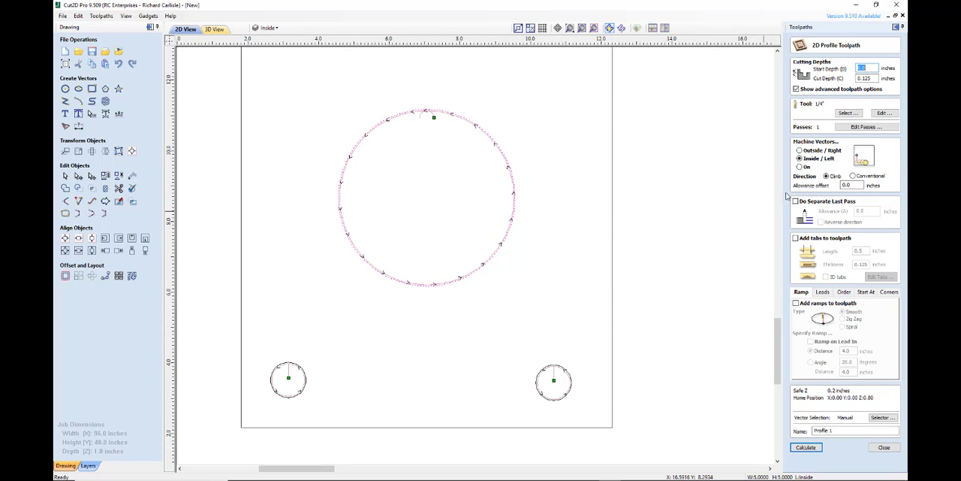
pyautogui.click(800, 151)
pyautogui.click(823, 292)
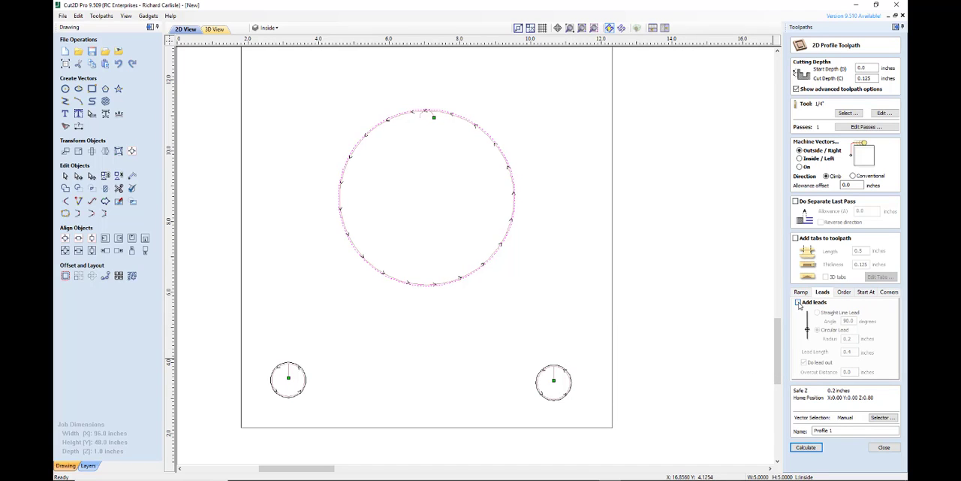
pyautogui.click(799, 302)
pyautogui.click(818, 313)
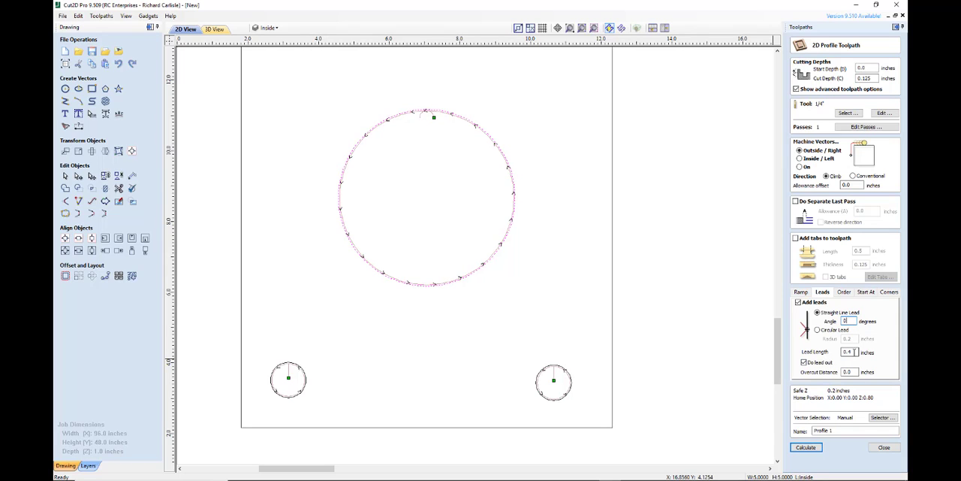
# Try calculating the outside profile on the central circle and delete the resulting toolpath
pyautogui.click(814, 447)
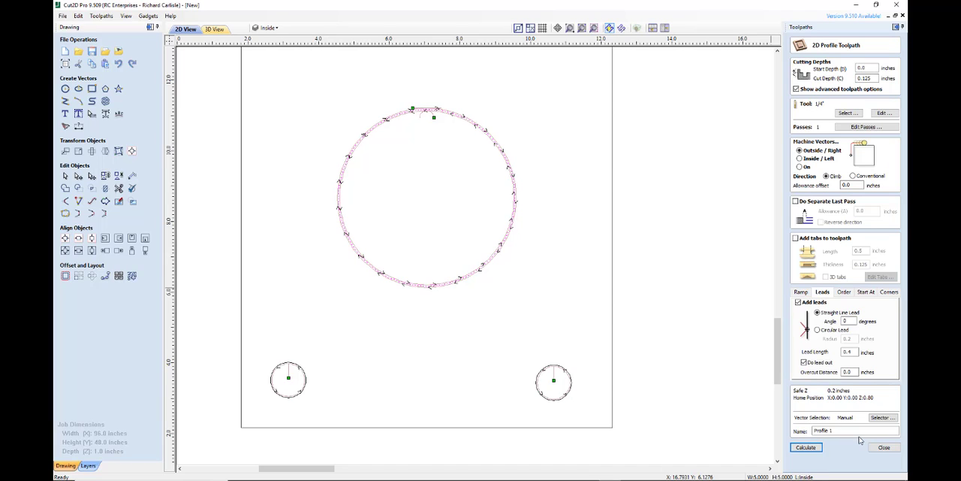
pyautogui.click(883, 447)
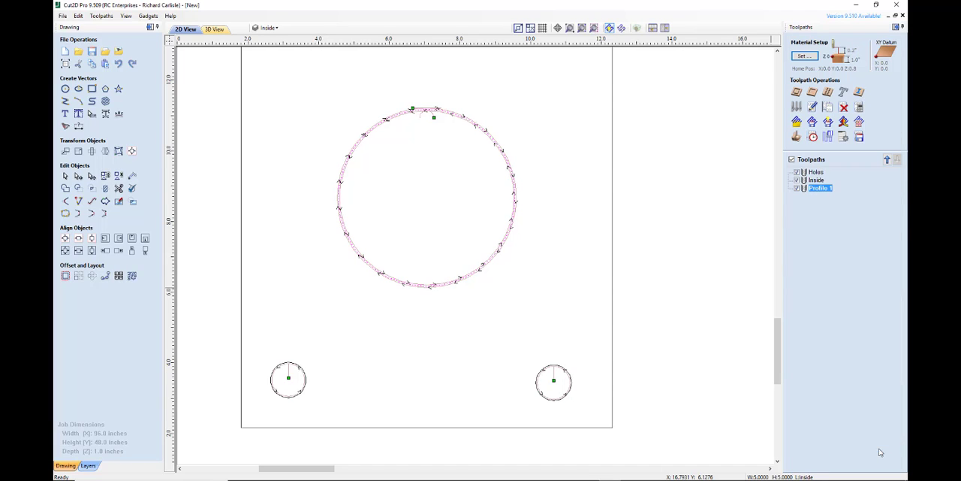
pyautogui.rightClick(823, 192)
pyautogui.moveTo(864, 273)
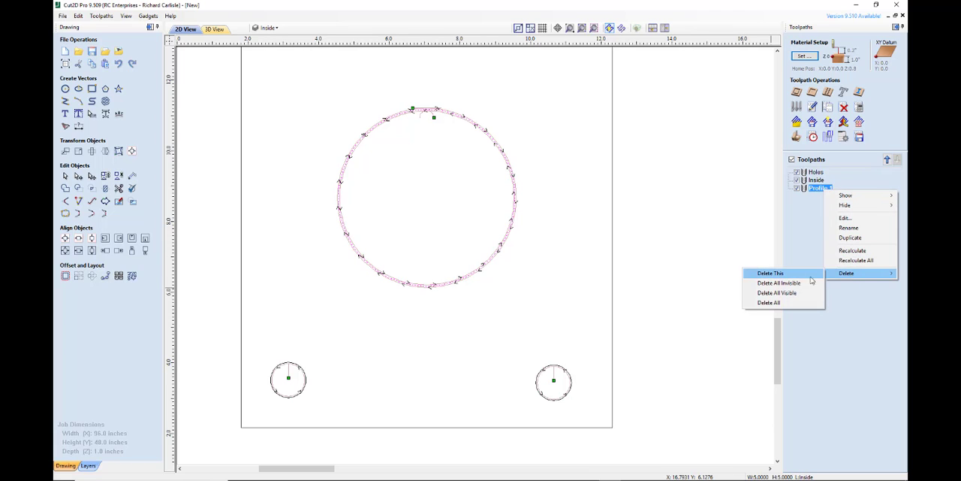
pyautogui.click(795, 277)
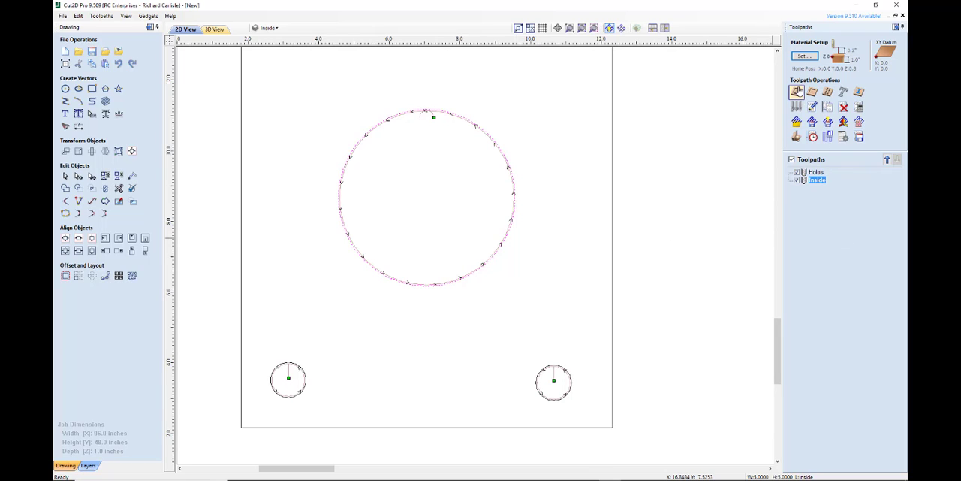
# Start a new outside 2D Profile toolpath and enable its straight line leads
pyautogui.click(797, 91)
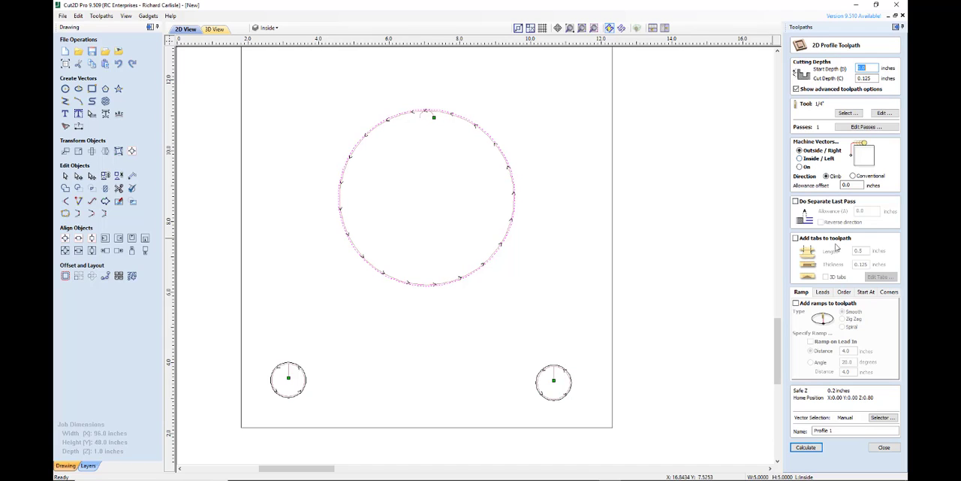
pyautogui.click(824, 295)
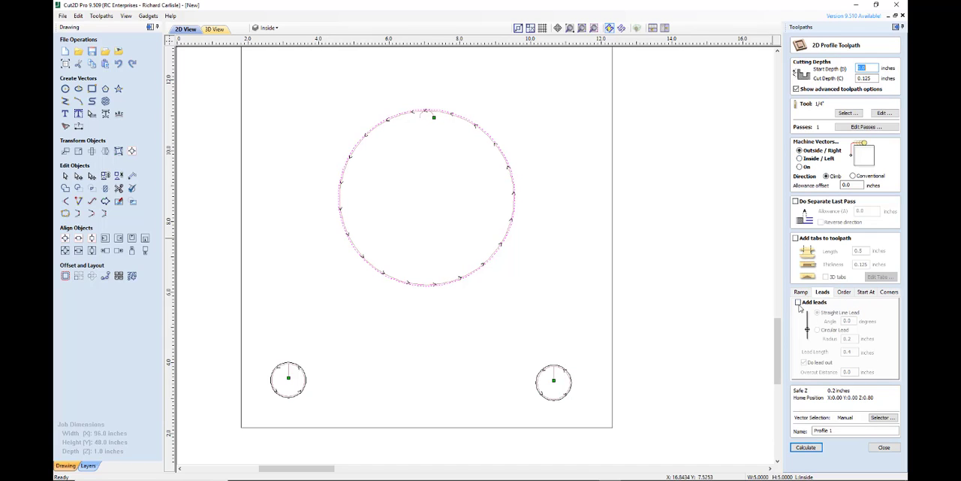
pyautogui.click(799, 302)
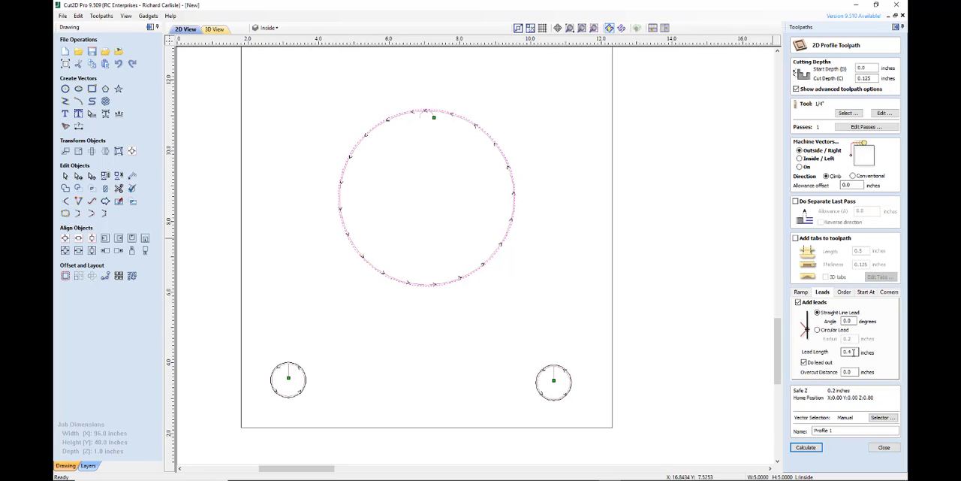
# Name the toolpath Outside and calculate it from the closed vectors on only the Outside layer
pyautogui.click(840, 431)
pyautogui.write('Ci')
pyautogui.click(884, 417)
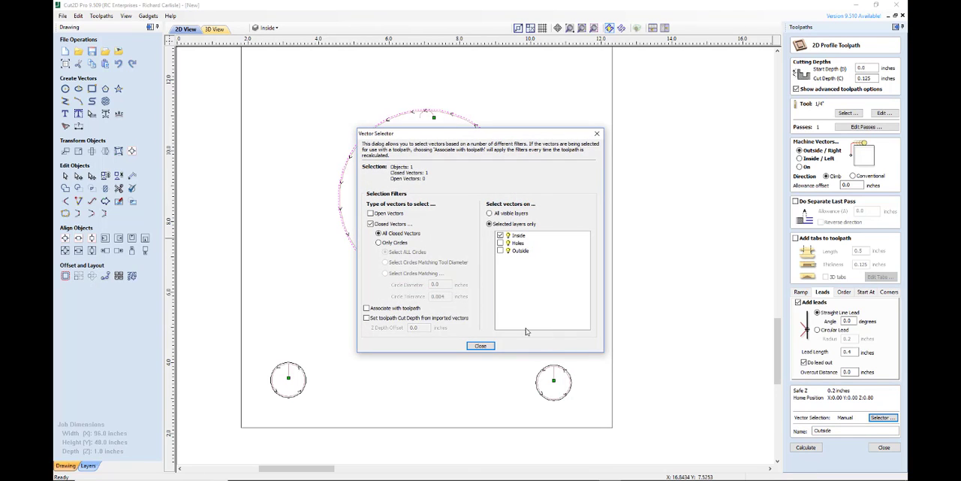
pyautogui.click(500, 251)
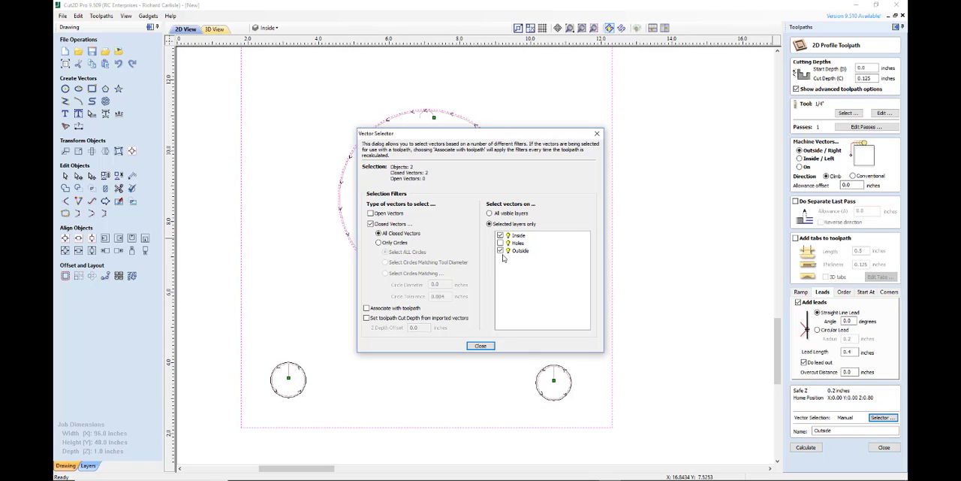
pyautogui.click(500, 235)
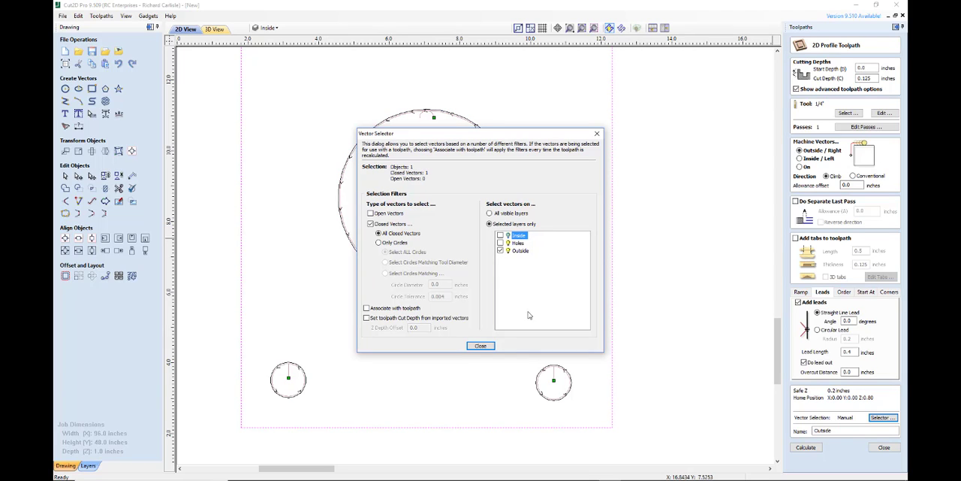
pyautogui.click(485, 347)
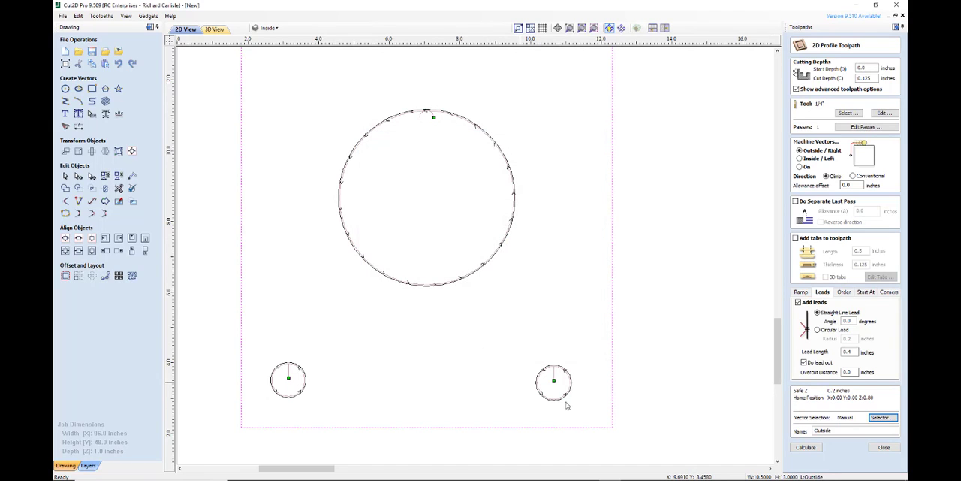
pyautogui.click(806, 448)
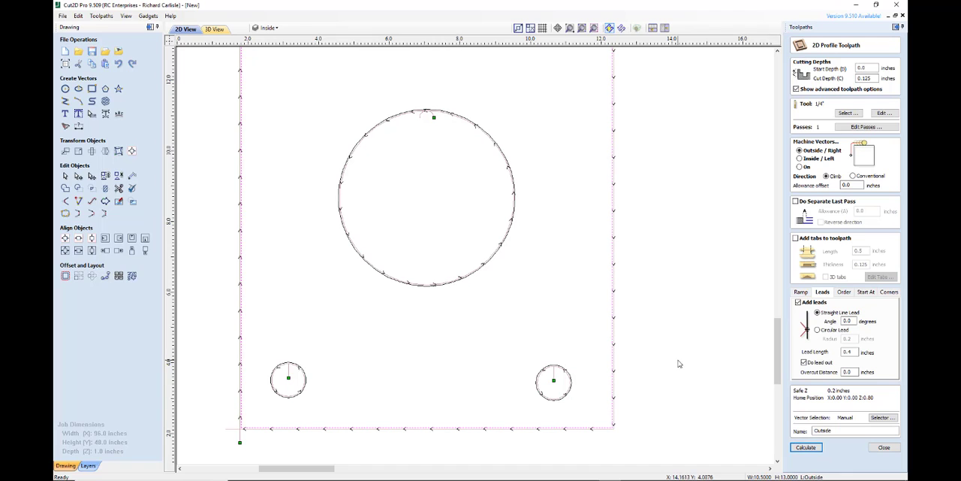
# Check the lead at the plate's lower-left corner and close the Outside toolpath's settings
pyautogui.scroll(-1, 678, 363)
pyautogui.scroll(-1, 676, 367)
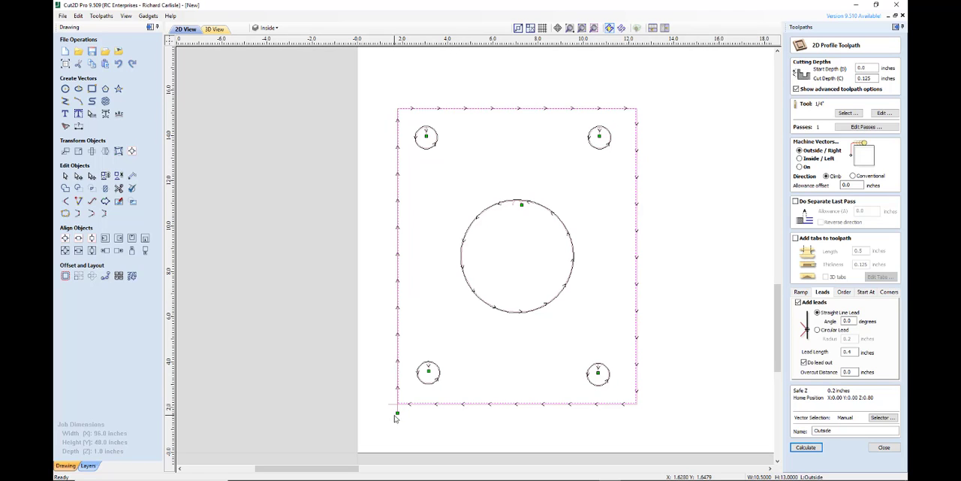
pyautogui.scroll(2, 393, 421)
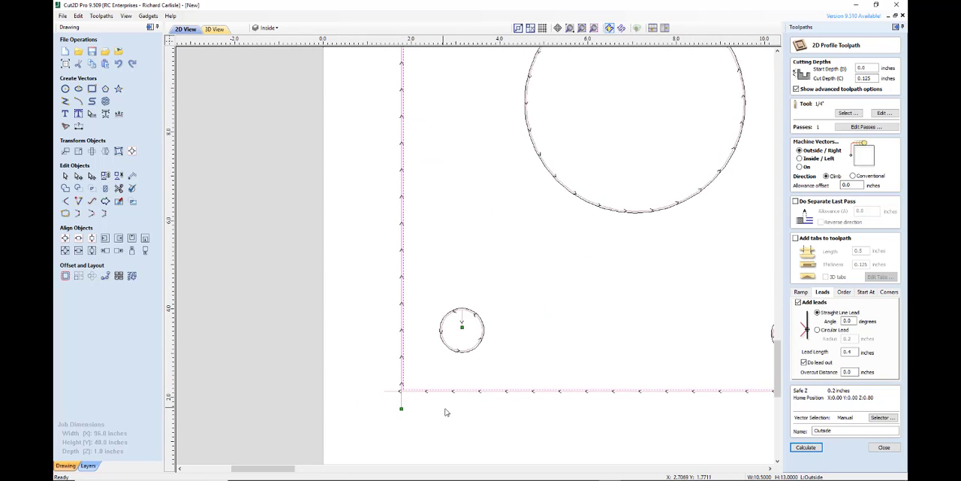
pyautogui.scroll(-2, 438, 410)
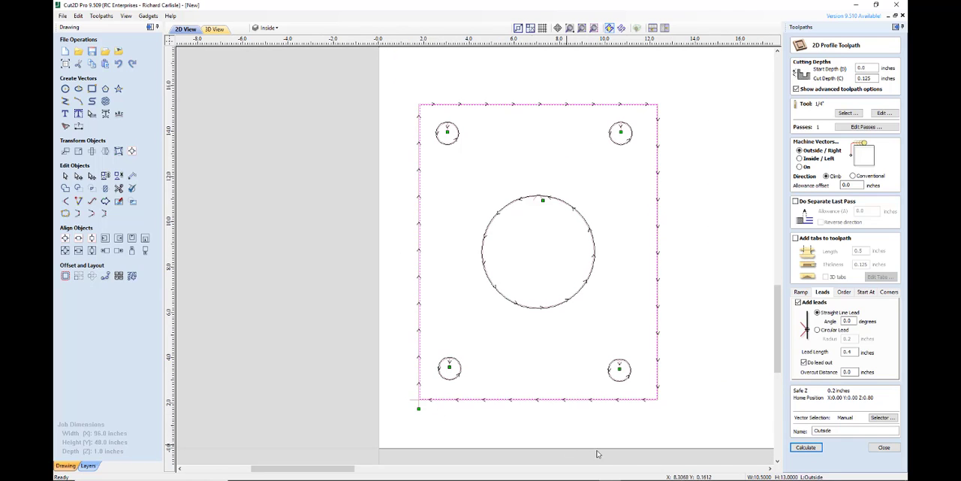
pyautogui.click(884, 448)
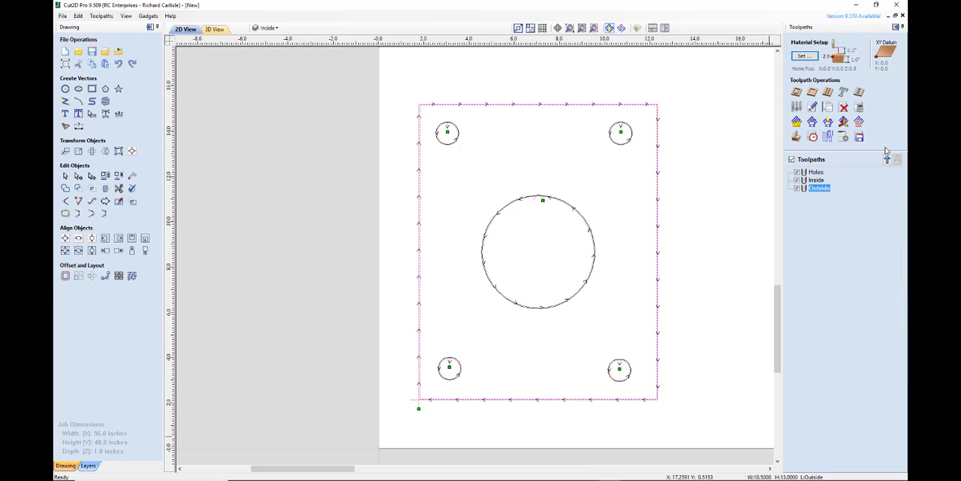
# Review the cutting order by selecting the Holes, Inside and Outside toolpaths one after another
pyautogui.click(816, 172)
pyautogui.click(817, 181)
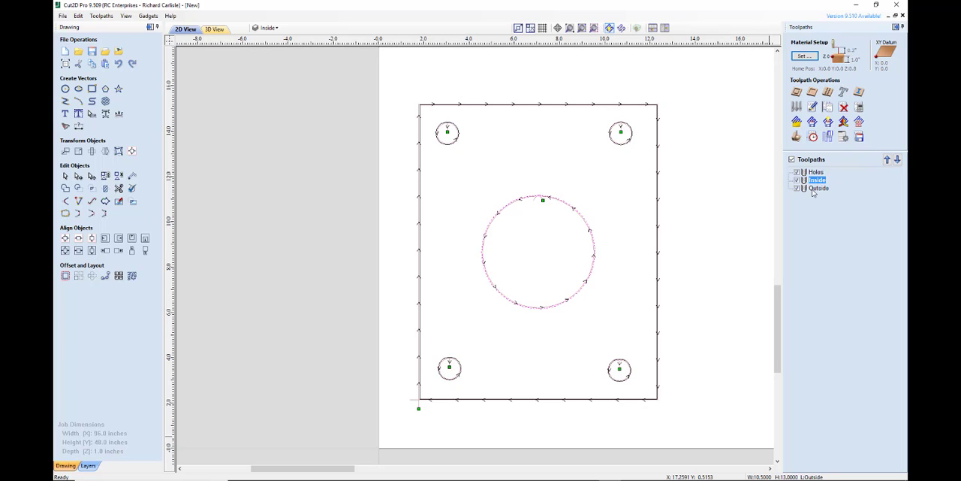
pyautogui.click(817, 189)
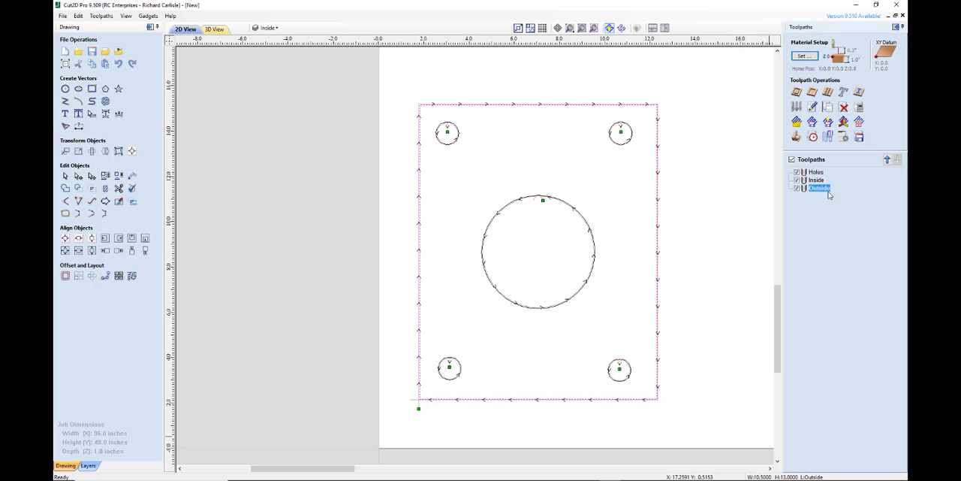
pyautogui.moveTo(820, 177)
pyautogui.click(817, 173)
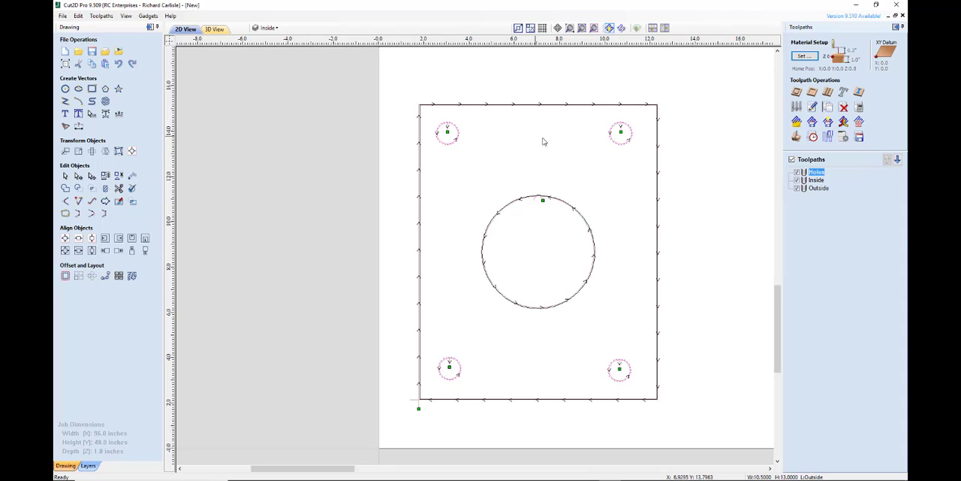
pyautogui.click(814, 181)
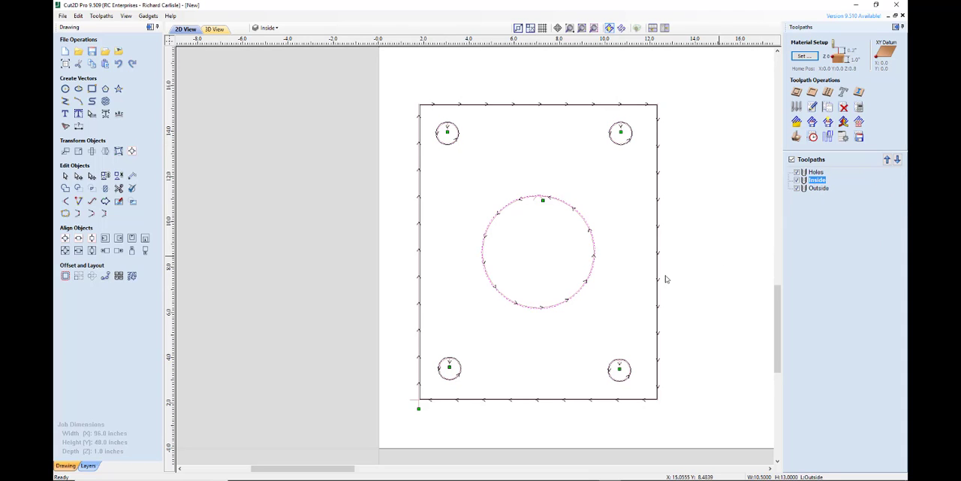
pyautogui.click(818, 188)
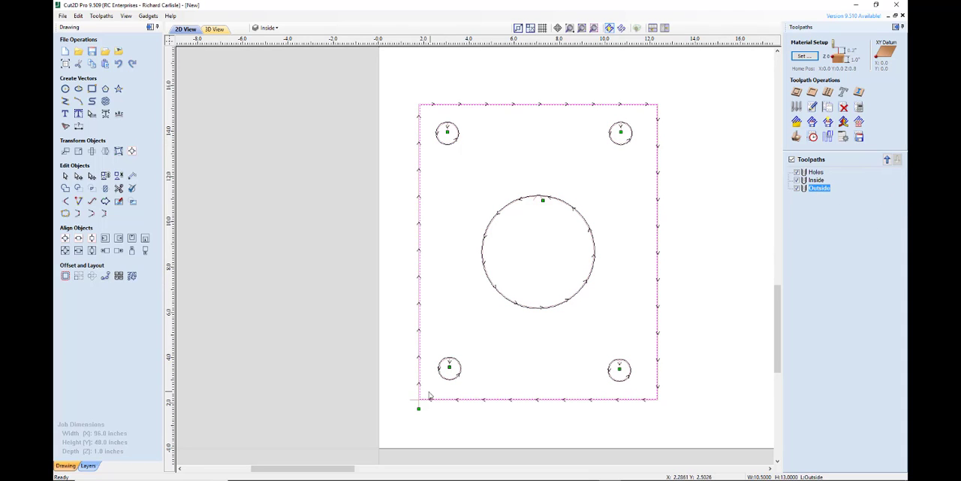
# Save the Holes, Inside and Outside toolpaths to one renamed .tap file with the TrucutCNC post processor
pyautogui.click(858, 136)
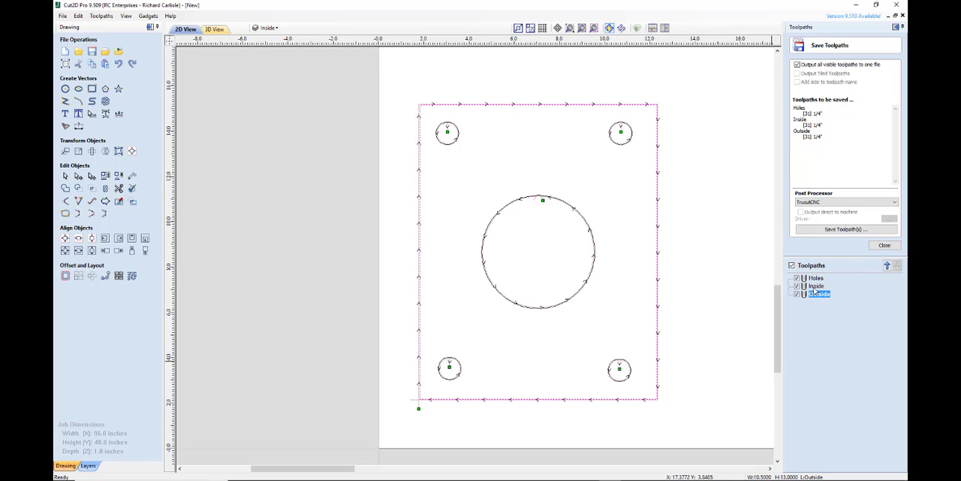
pyautogui.click(833, 230)
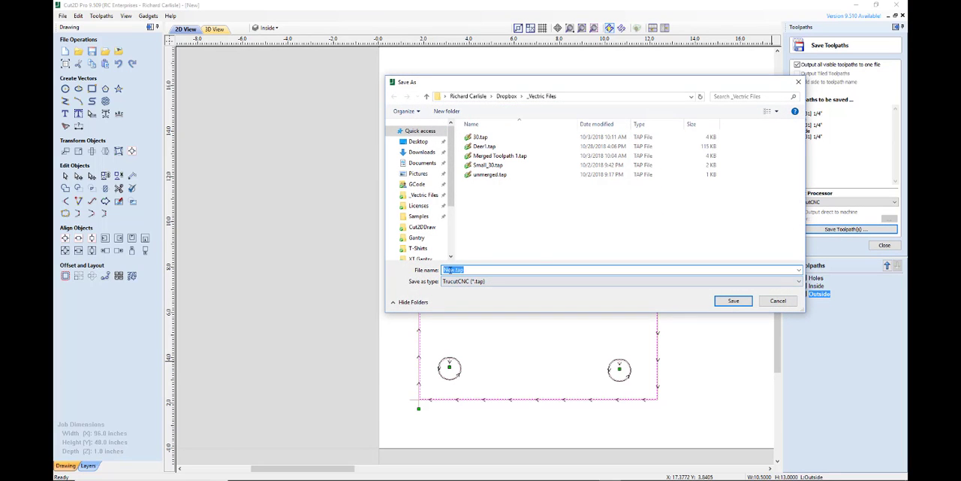
pyautogui.click(450, 270)
pyautogui.doubleClick(451, 270)
pyautogui.write('Base Plate')
pyautogui.click(733, 301)
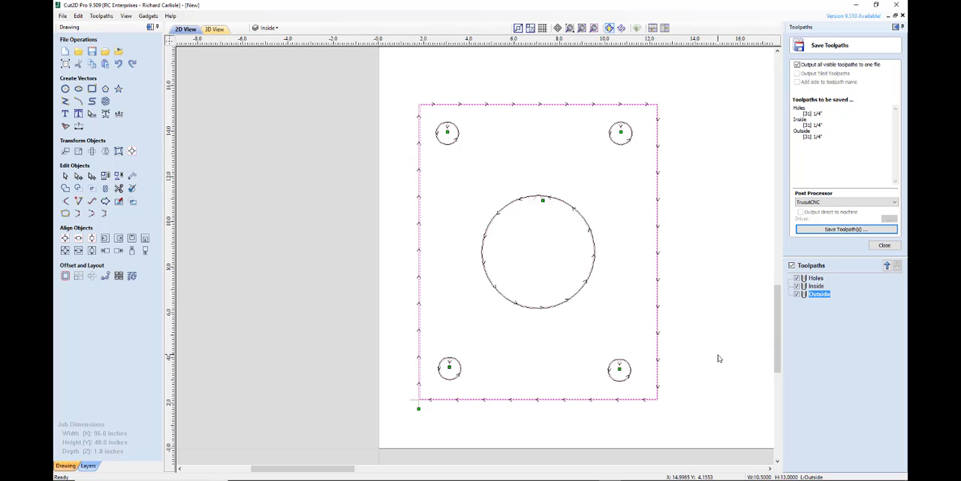
pyautogui.scroll(-2, 718, 359)
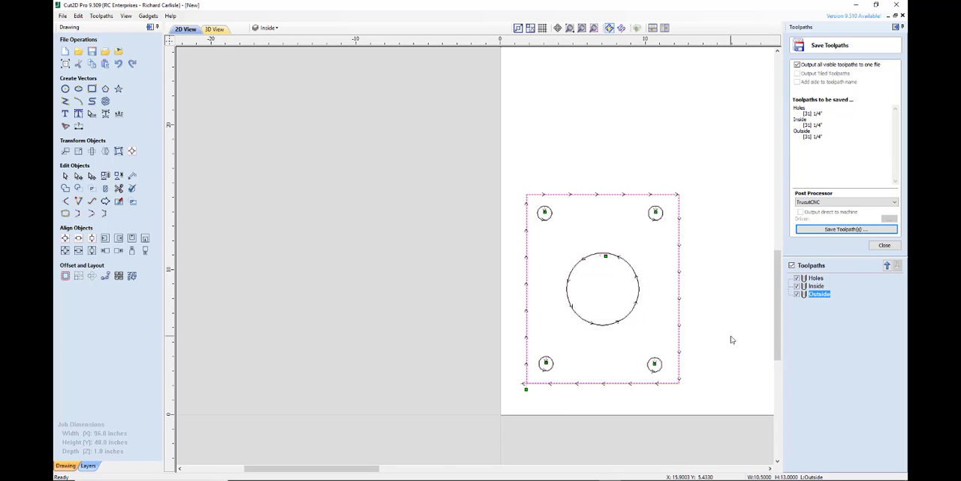
pyautogui.scroll(1, 729, 337)
pyautogui.scroll(-2, 730, 337)
pyautogui.scroll(-3, 412, 301)
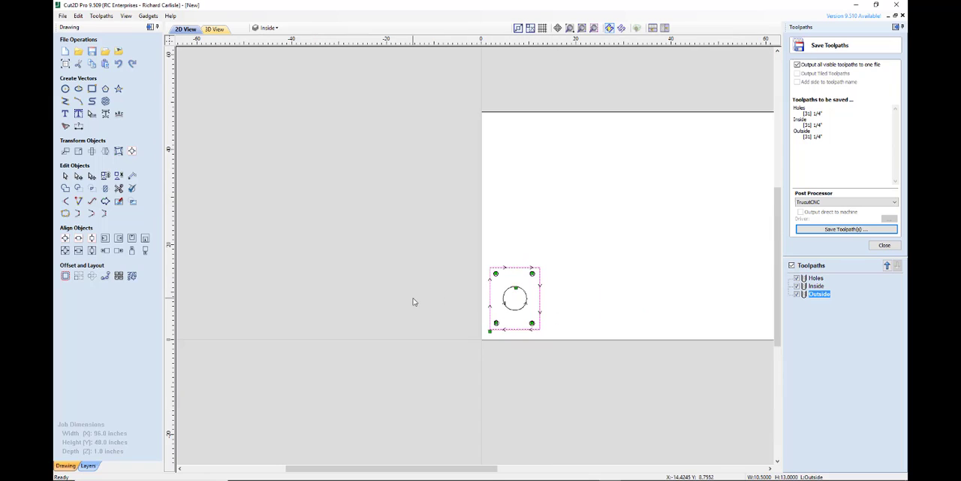